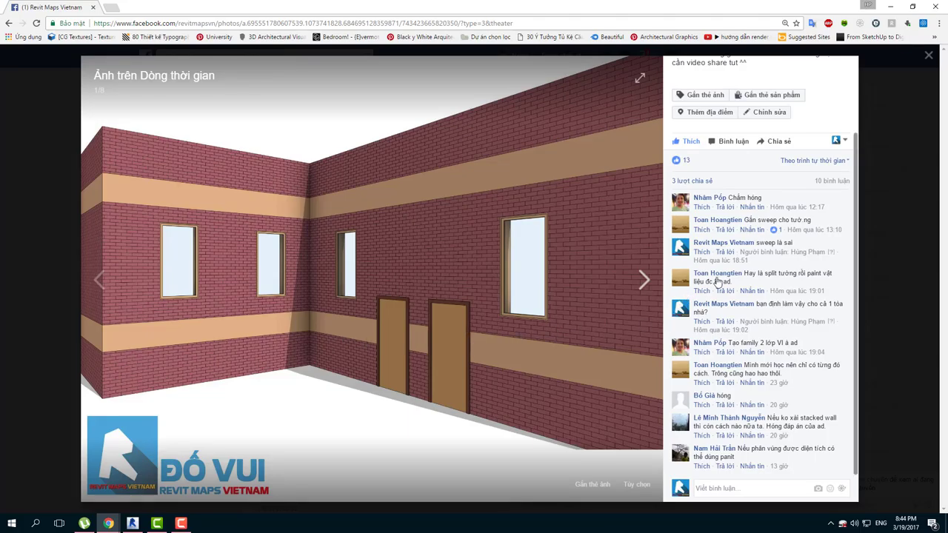
Select the wall in the 3D view and open Edit Assembly for its Generic - 200mm type
scroll(748, 237, up, 2)
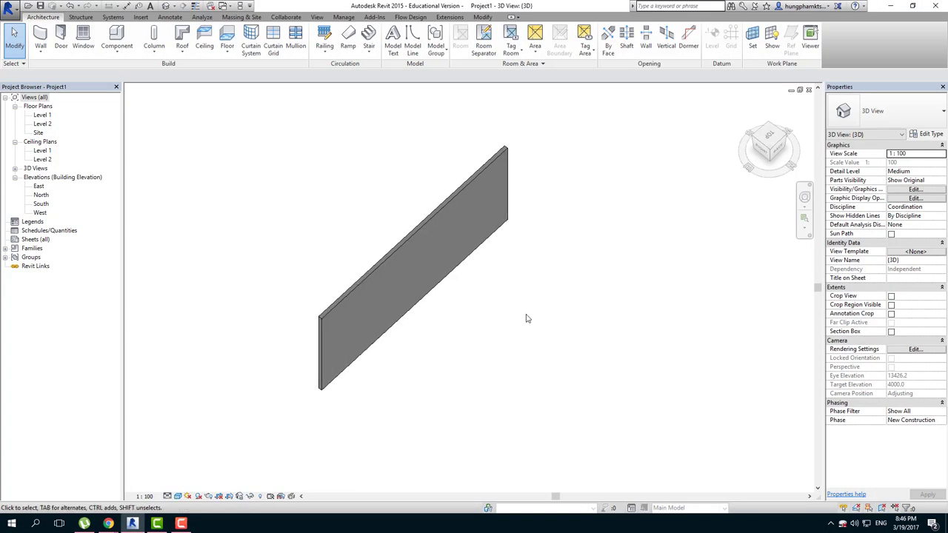
scroll(416, 268, up, 2)
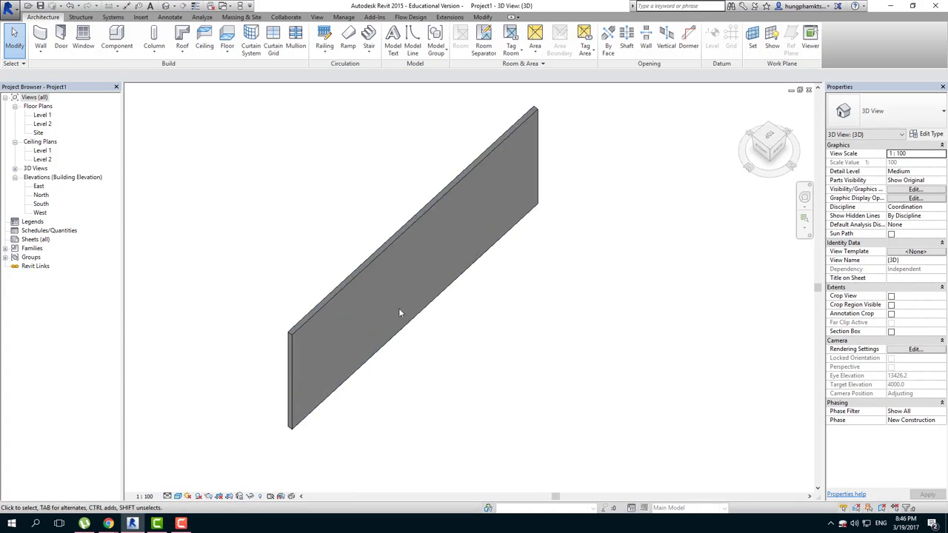
shift+middle_drag(399, 312, 371, 247)
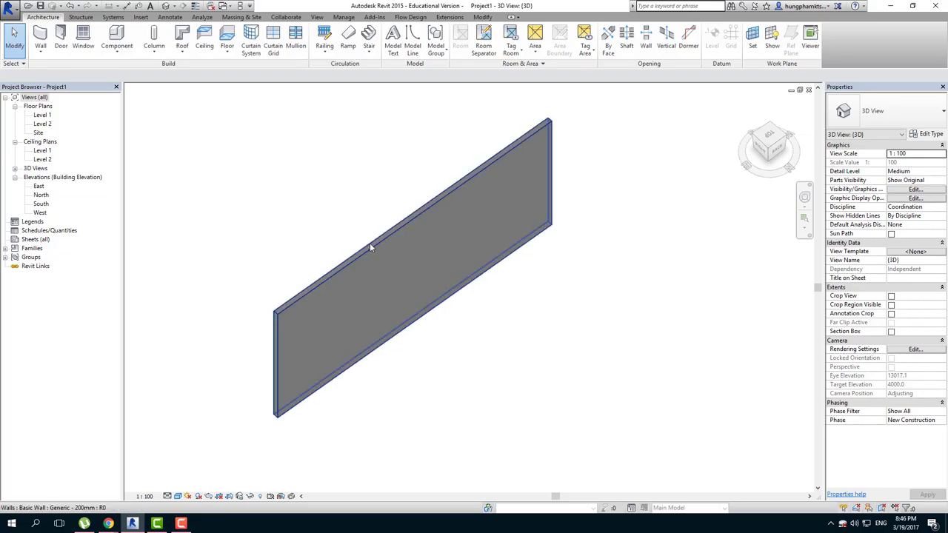
click(370, 247)
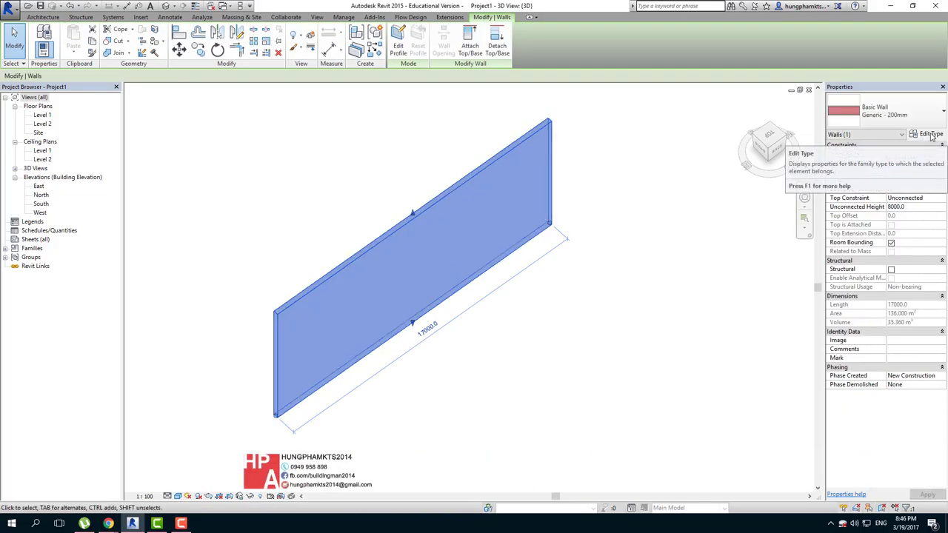
click(930, 134)
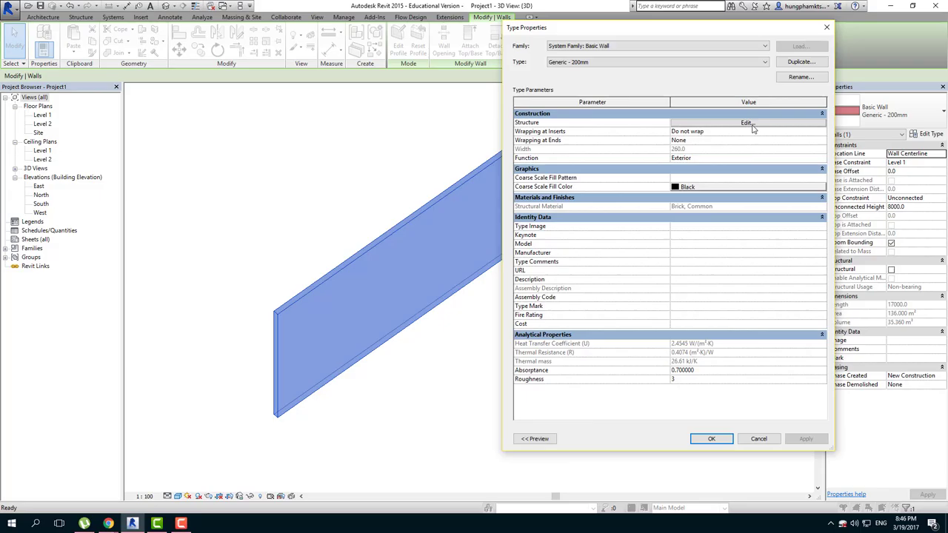
click(750, 123)
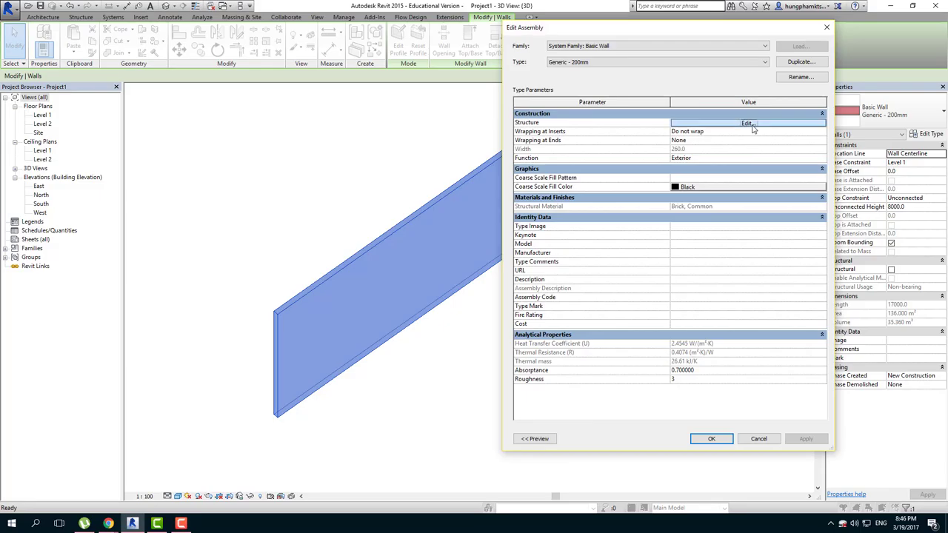
Show the preview pane, resize the Edit Assembly dialog, and inspect the finish layers
click(535, 438)
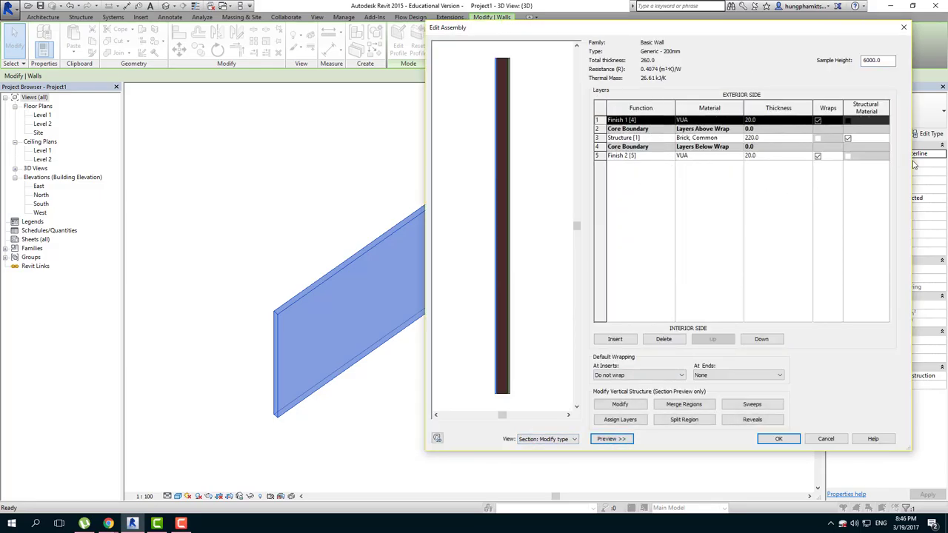
drag(912, 165, 808, 165)
drag(710, 29, 751, 65)
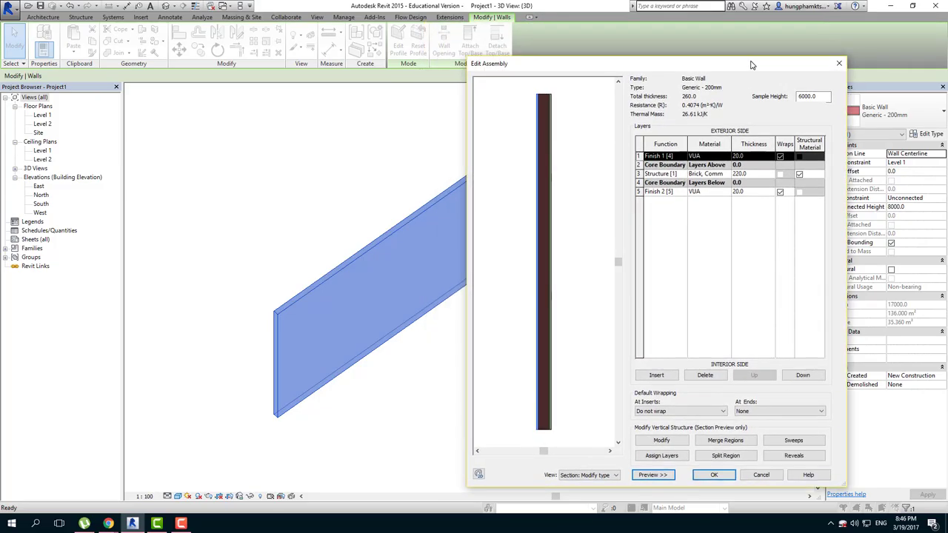
click(701, 157)
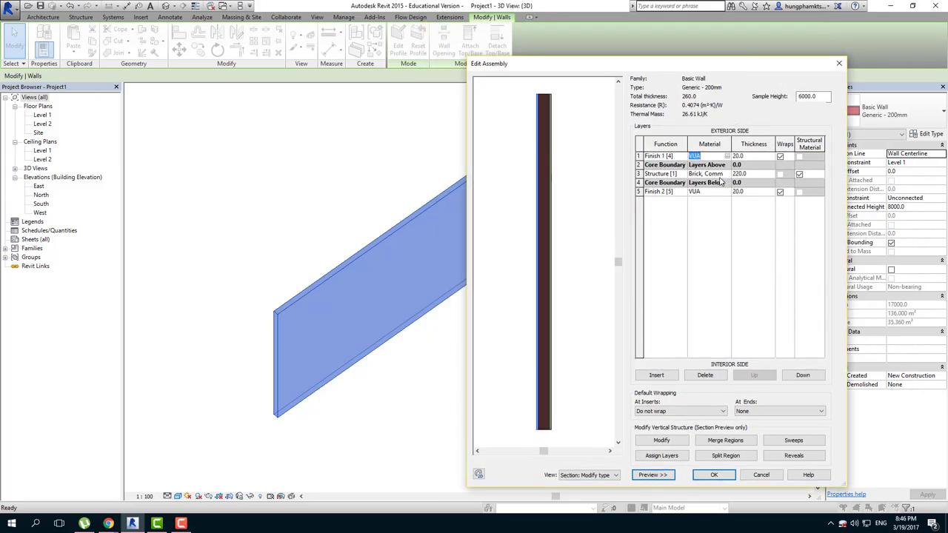
click(754, 175)
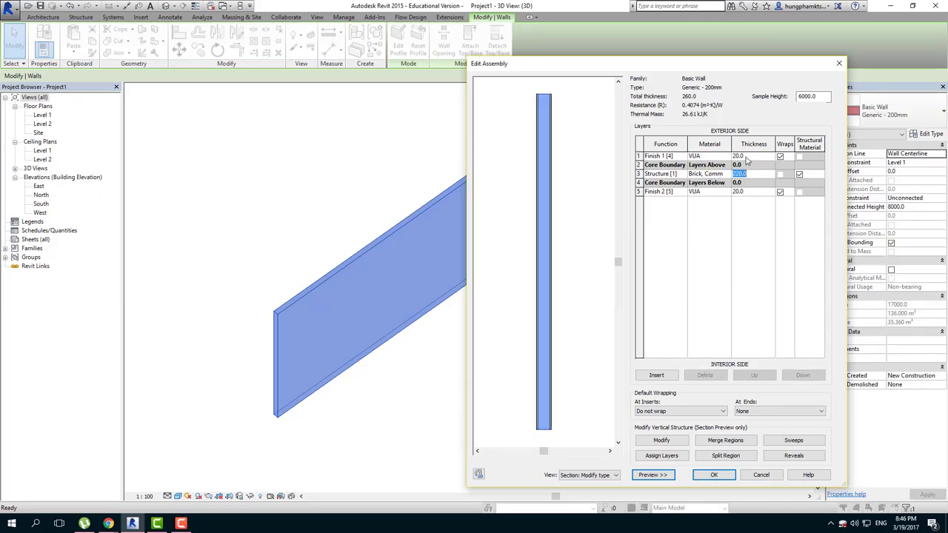
click(740, 192)
scroll(521, 380, up, 1)
scroll(562, 375, up, 1)
scroll(562, 375, up, 2)
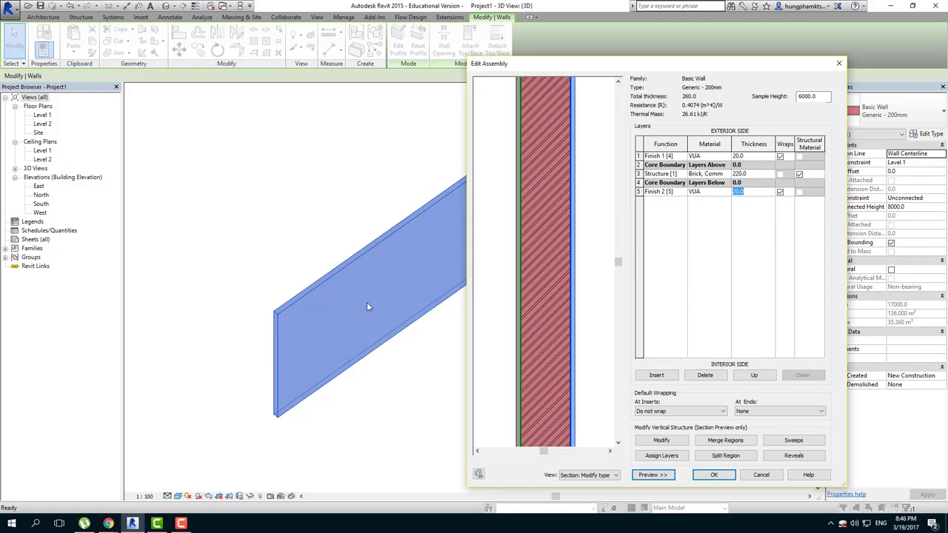
Try the Floor Plan preview, then set the preview back to Section: Modify type
click(595, 479)
click(589, 495)
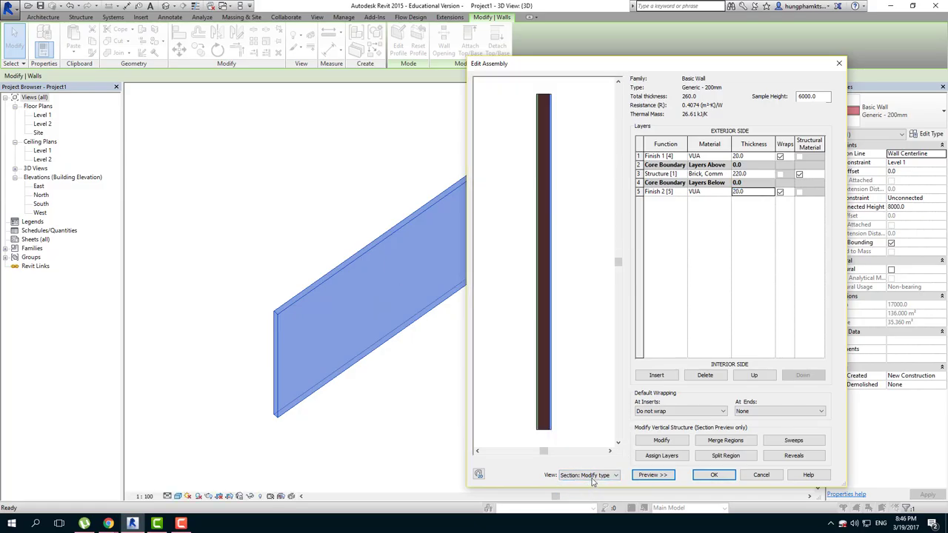
click(593, 478)
click(592, 492)
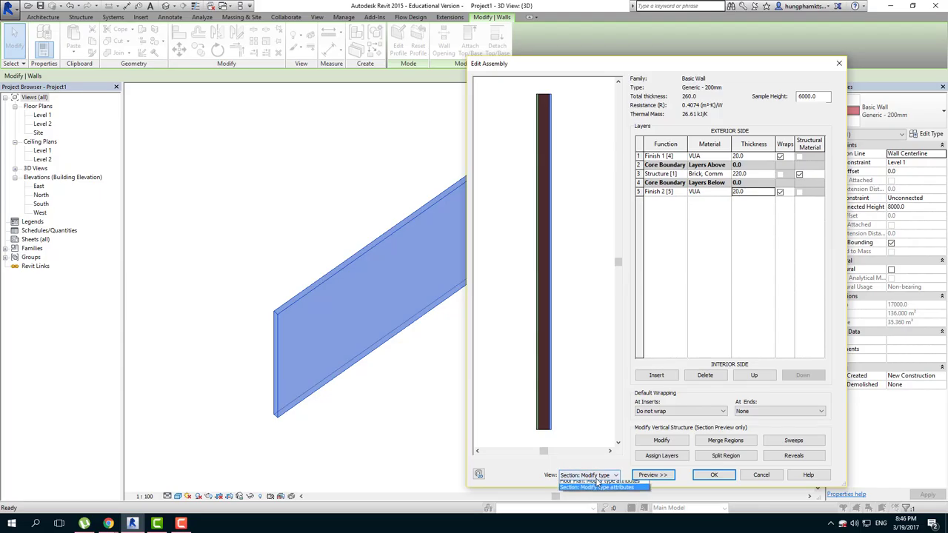
click(652, 475)
click(637, 475)
click(586, 475)
click(585, 488)
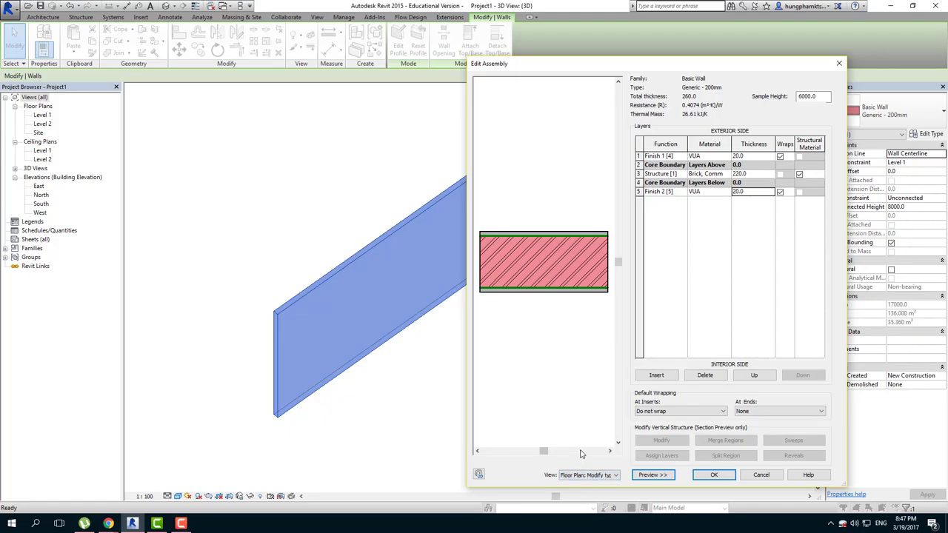
click(587, 474)
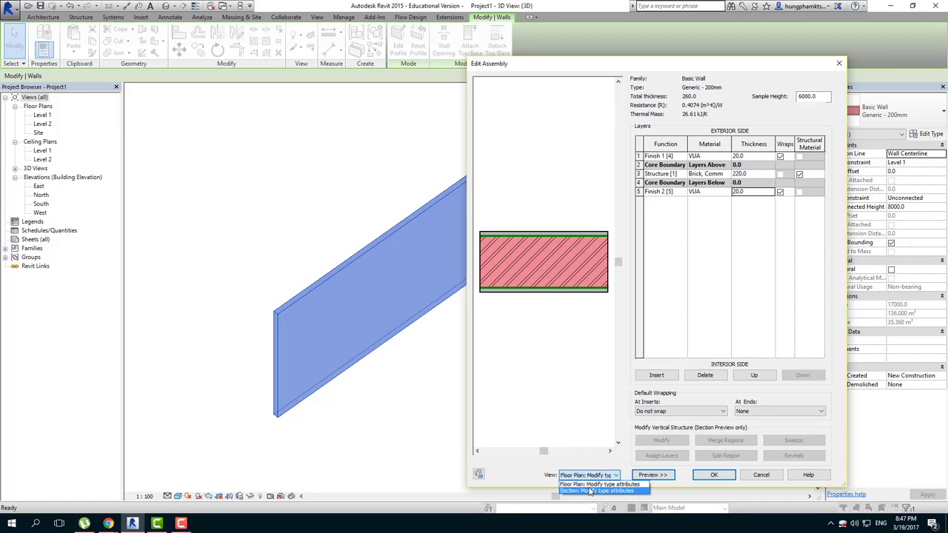
click(590, 491)
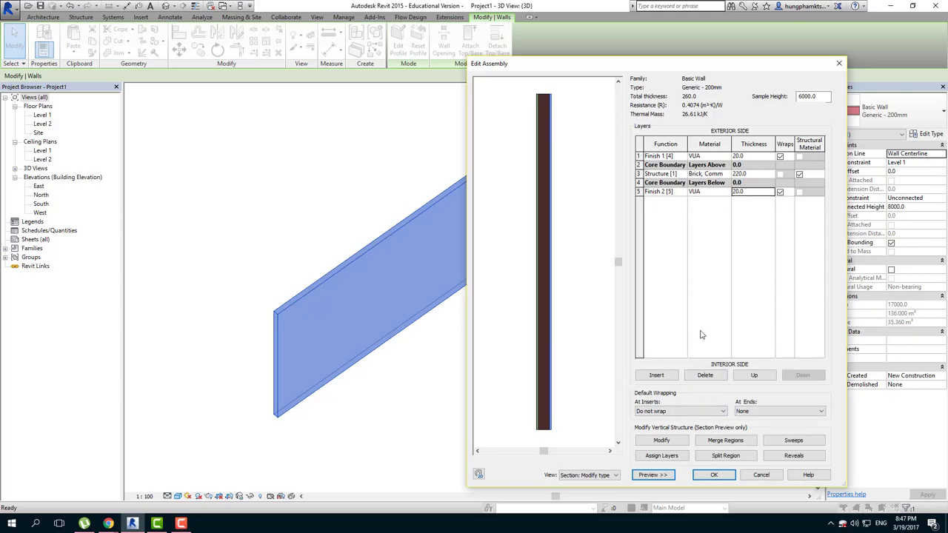
Insert a new layer and move it up to the outermost exterior position
click(657, 376)
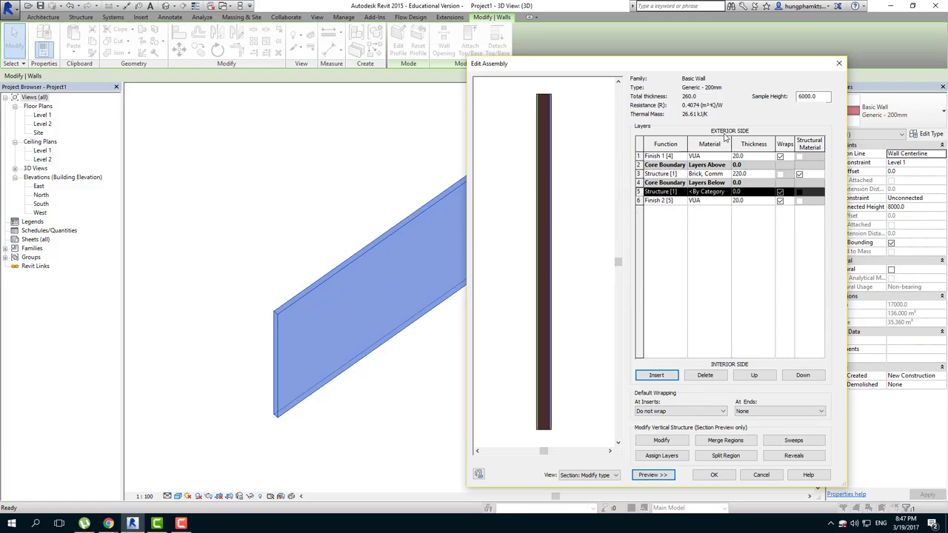
click(754, 375)
click(753, 376)
click(754, 376)
click(754, 375)
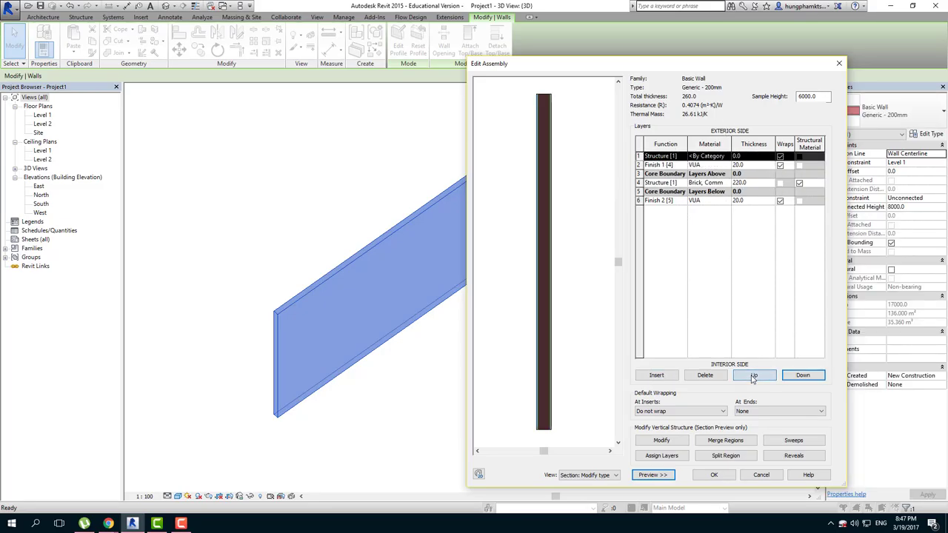
Set the new layer's function to Finish 1 [4] and its material to Sash
click(685, 157)
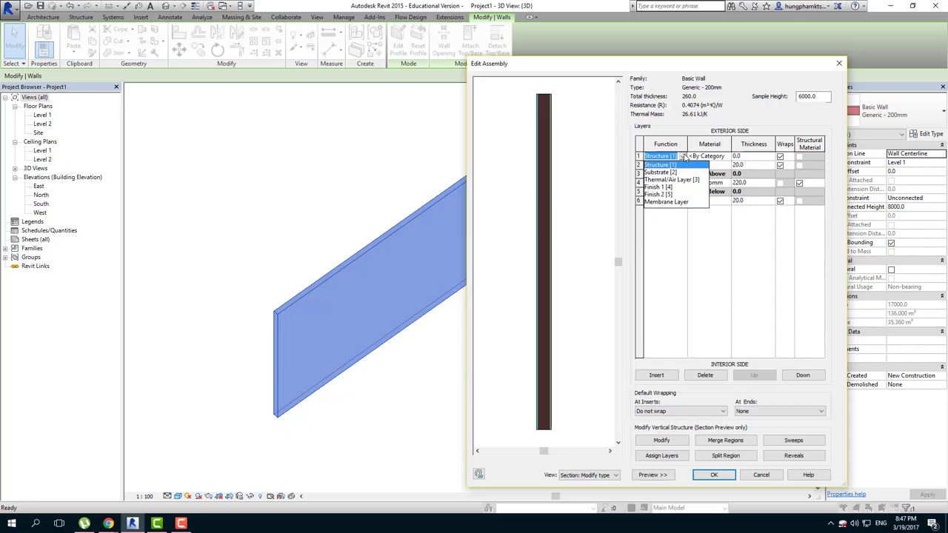
click(670, 187)
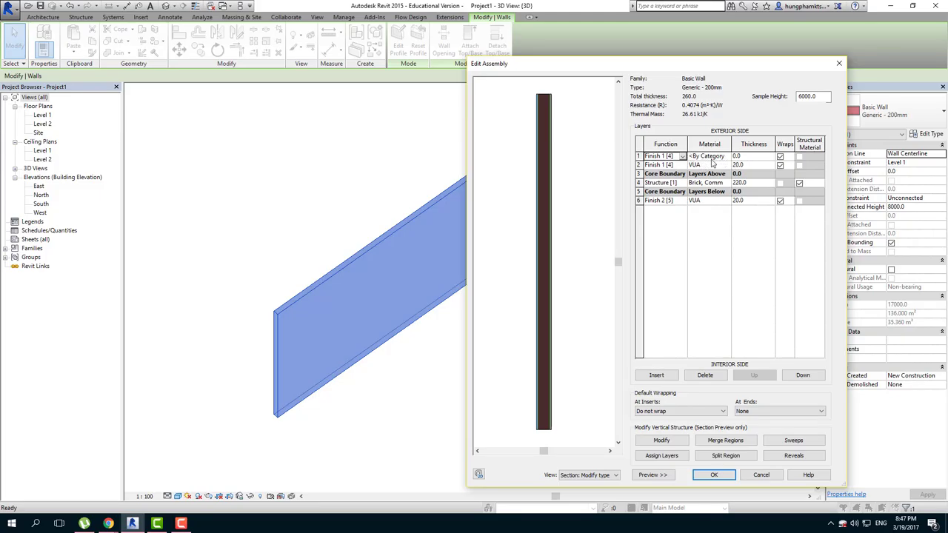
click(722, 157)
click(728, 156)
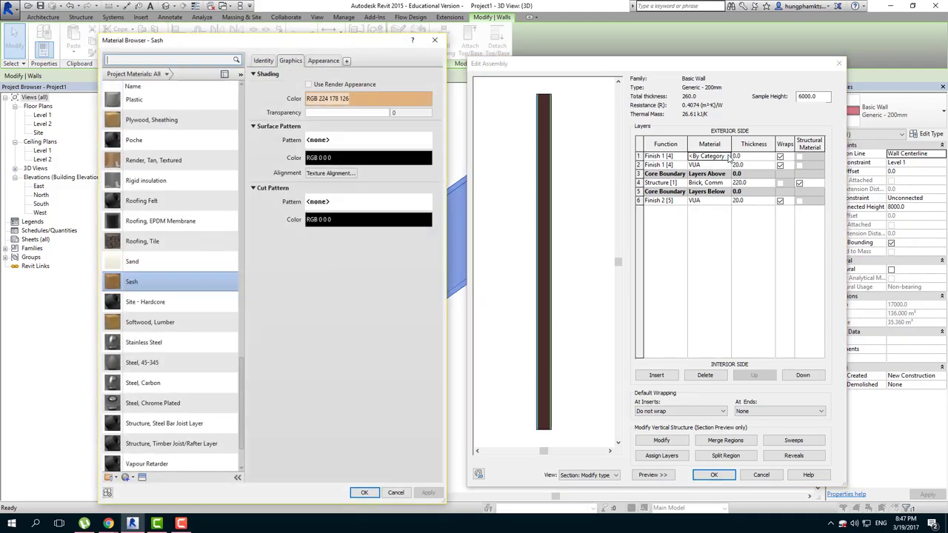
double_click(160, 282)
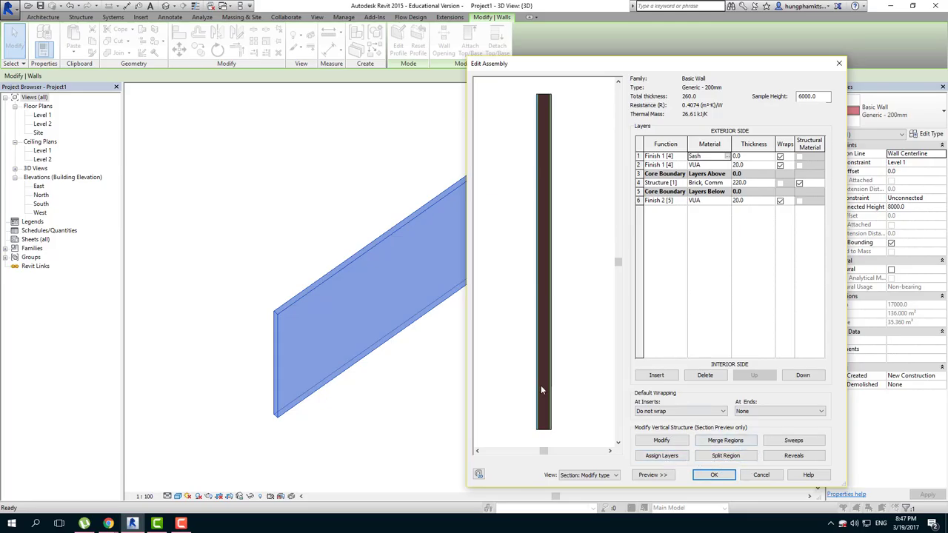
click(726, 455)
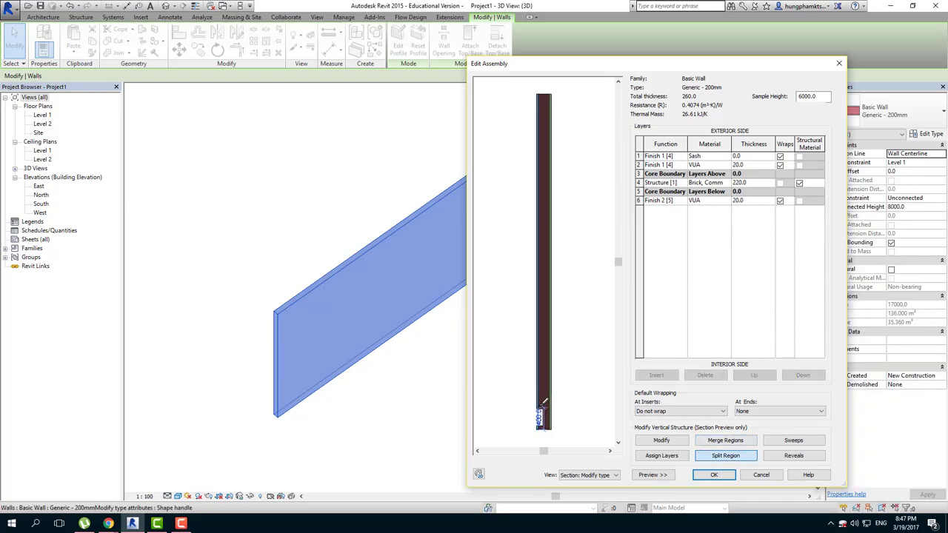
Split the thin exterior finish layer in the section preview about 995 mm above the base
scroll(543, 406, up, 2)
scroll(543, 406, up, 2)
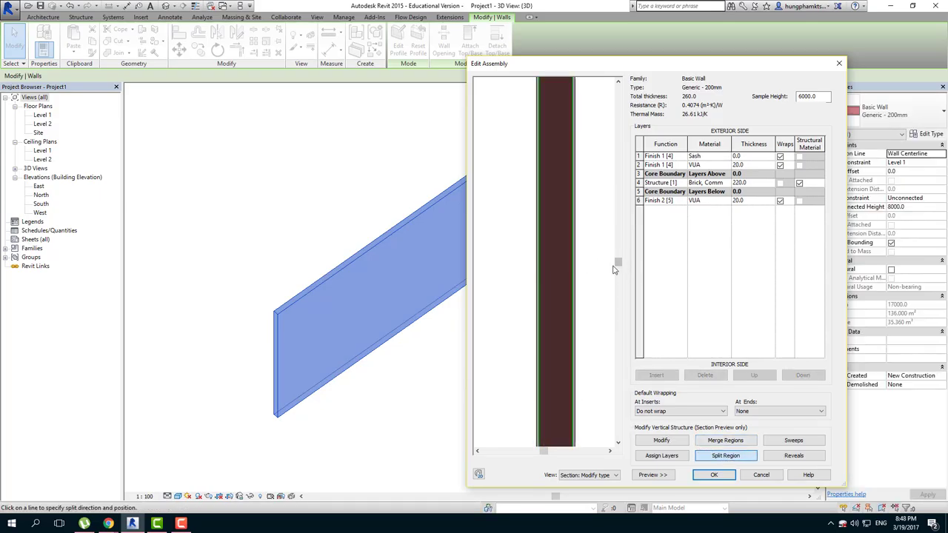
scroll(617, 263, down, 2)
scroll(537, 360, up, 2)
scroll(514, 411, up, 1)
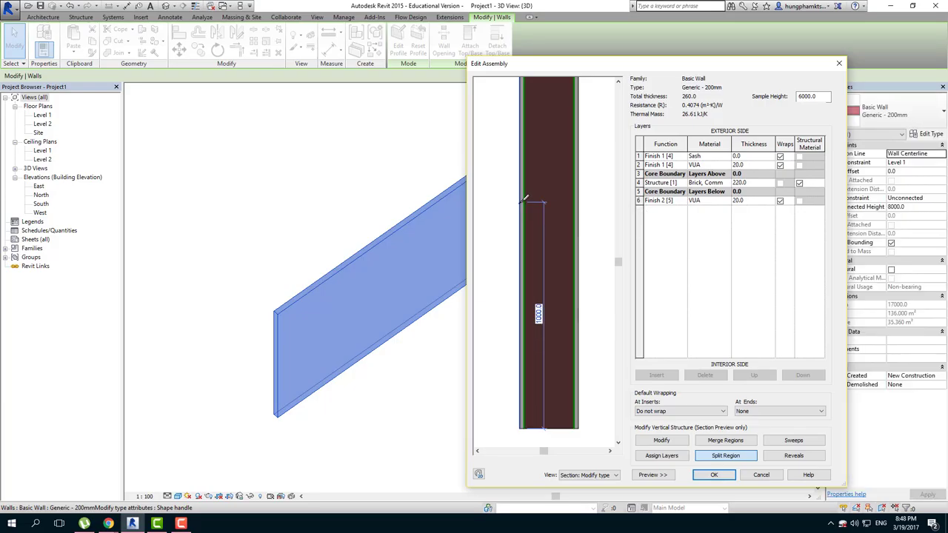
scroll(525, 198, up, 3)
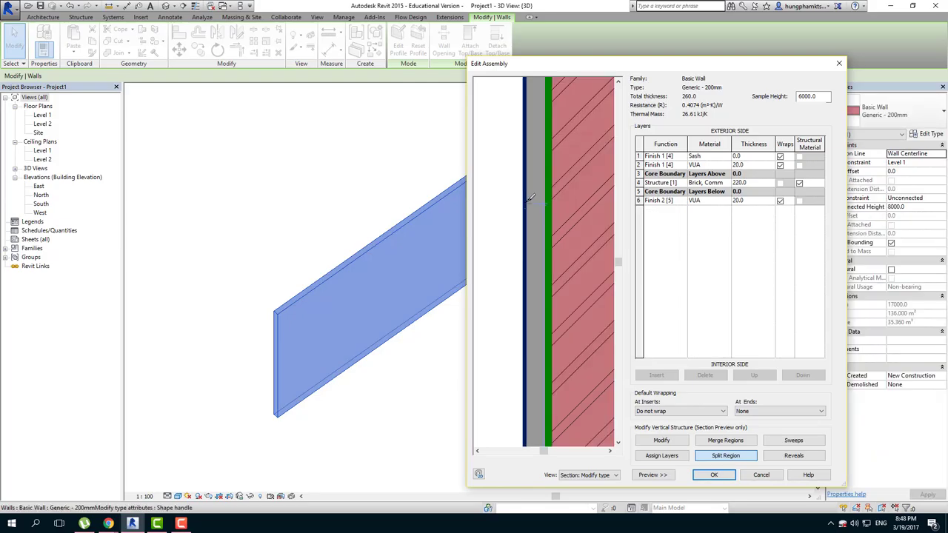
click(529, 204)
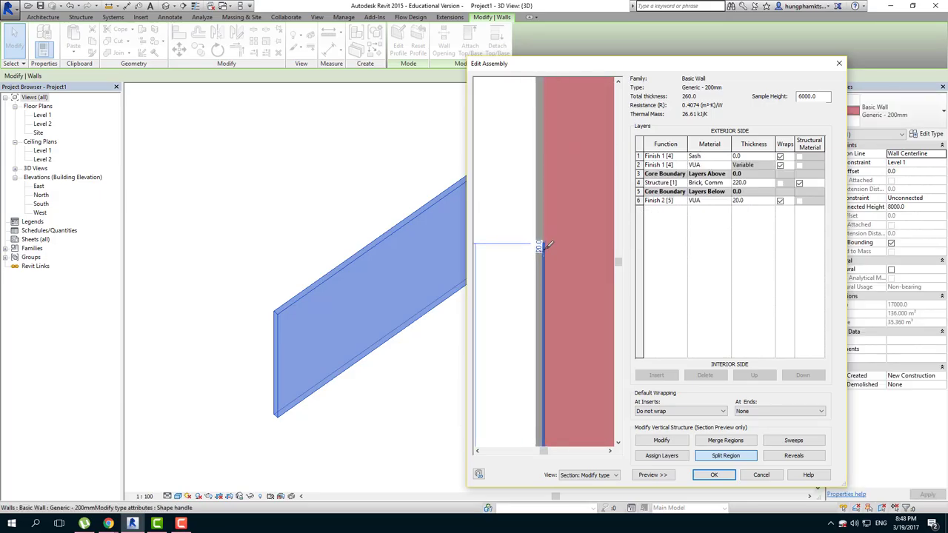
scroll(548, 244, down, 2)
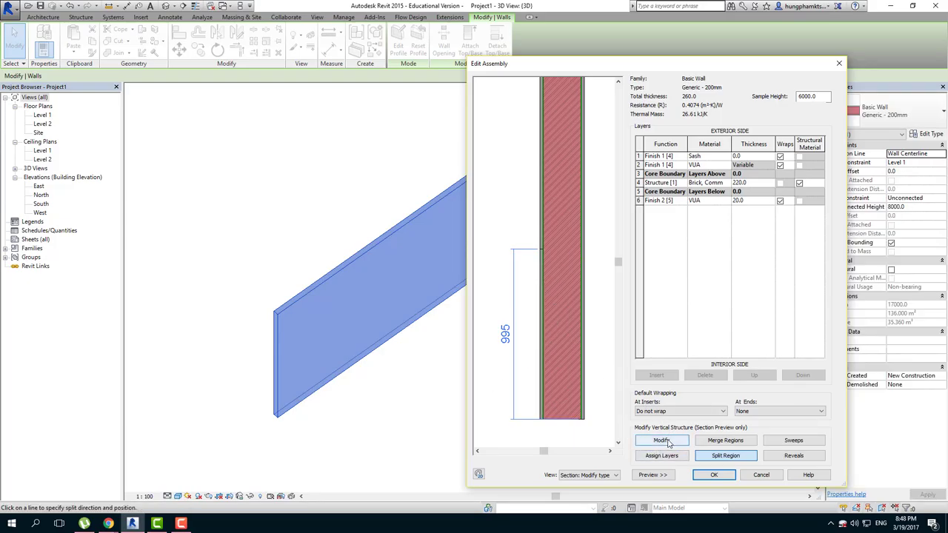
Change the first split boundary so the lowest finish region is 1000 mm high
click(668, 442)
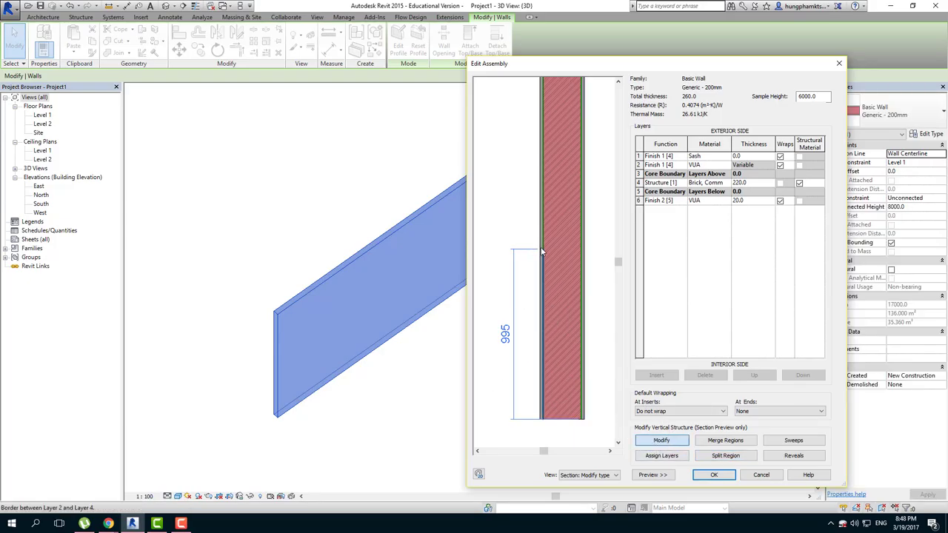
scroll(542, 249, up, 2)
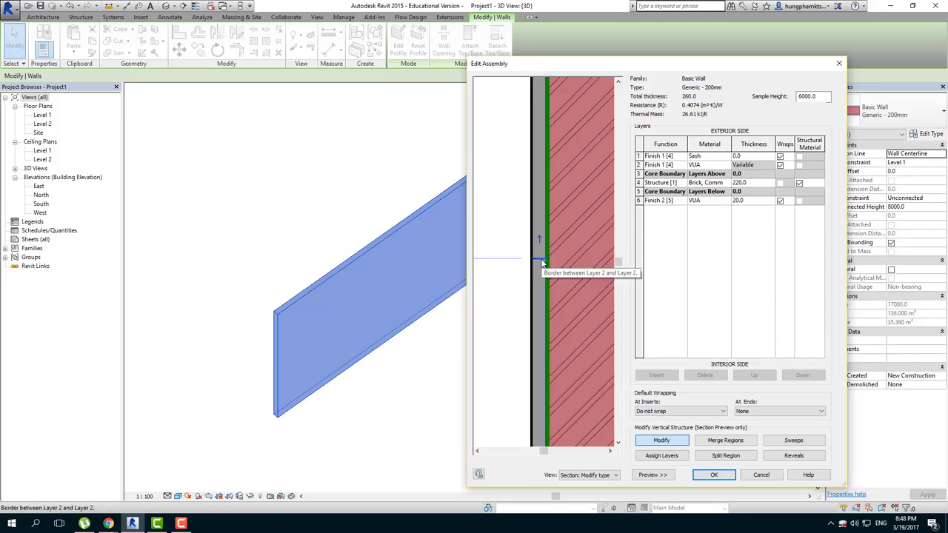
scroll(542, 263, down, 2)
click(536, 349)
click(532, 349)
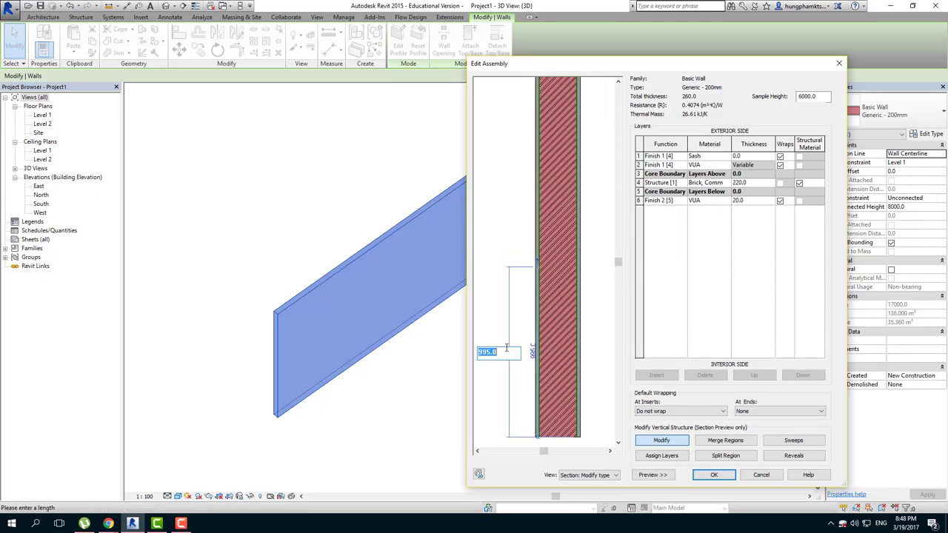
text(1000)
key(Return)
scroll(528, 266, up, 2)
scroll(529, 267, up, 2)
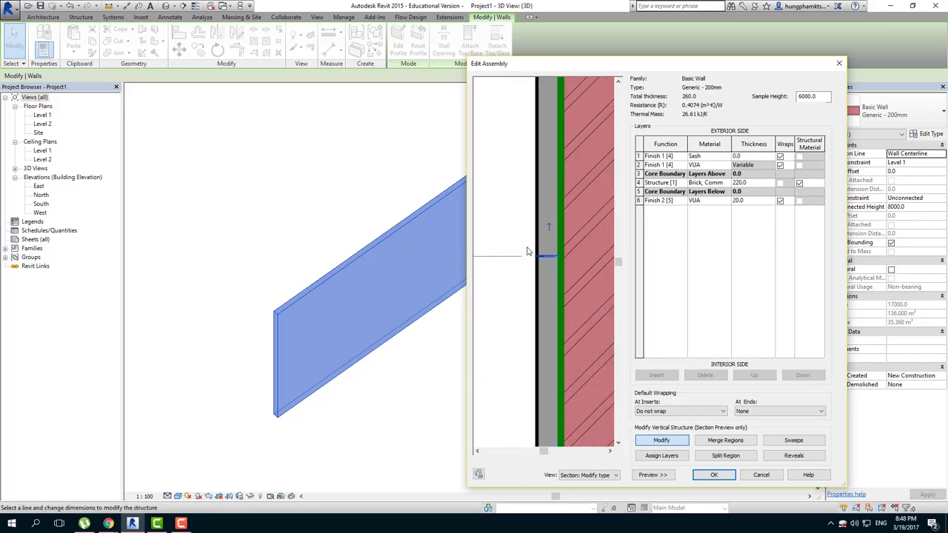
Add a second split in the finish layer 400 mm above the first
click(719, 457)
scroll(561, 303, down, 2)
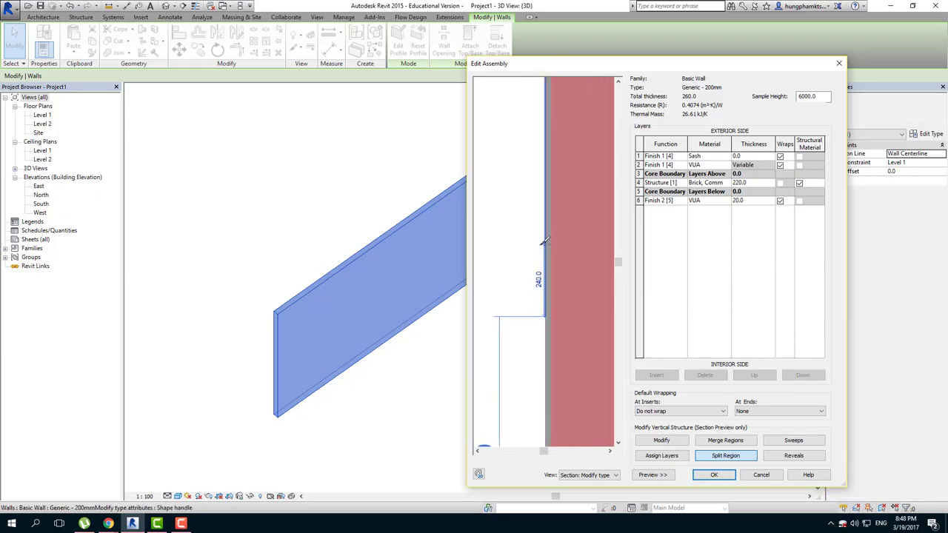
click(549, 309)
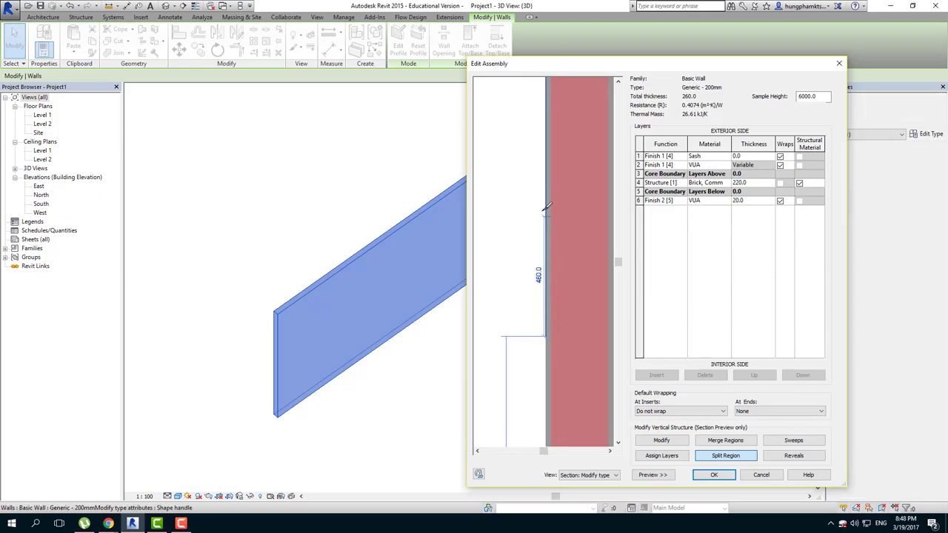
scroll(548, 214, up, 1)
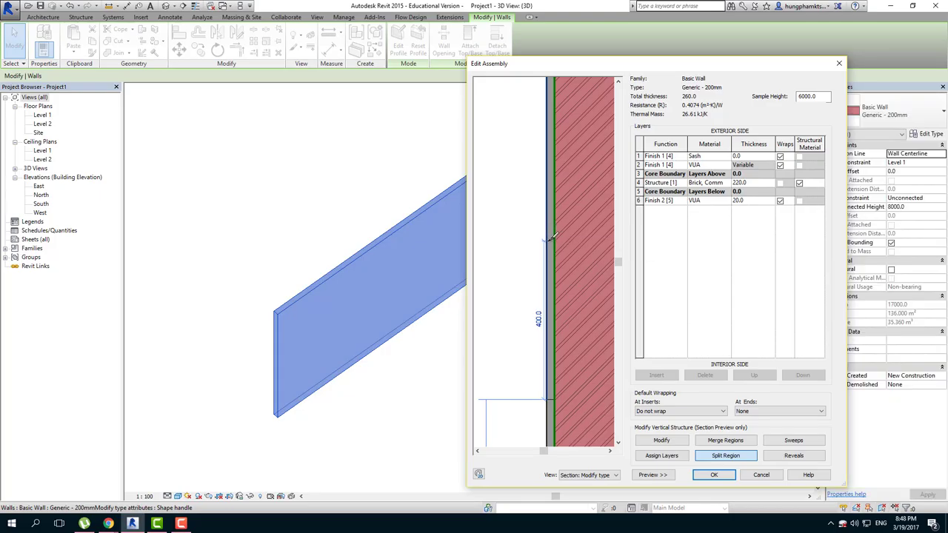
drag(553, 241, 552, 237)
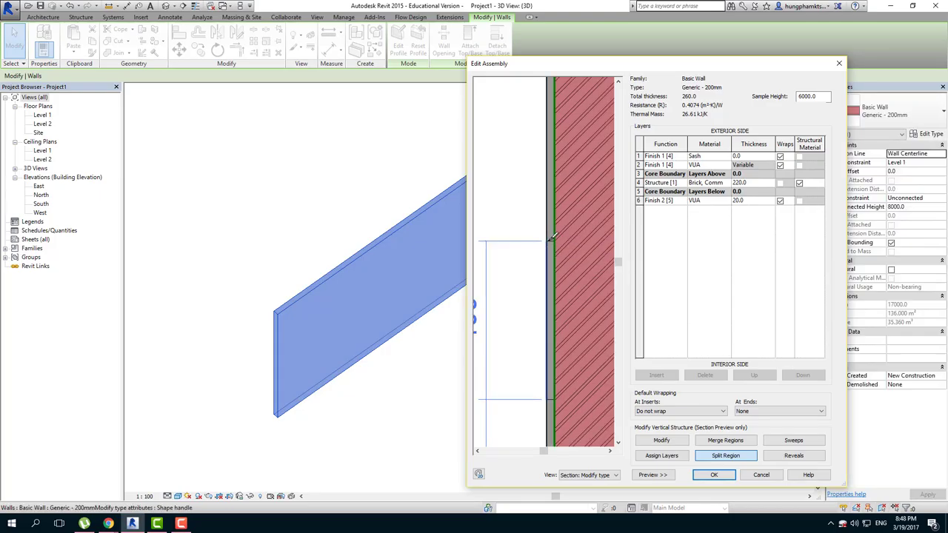
Split the exterior finish layer again near the top of the wall
scroll(554, 230, up, 3)
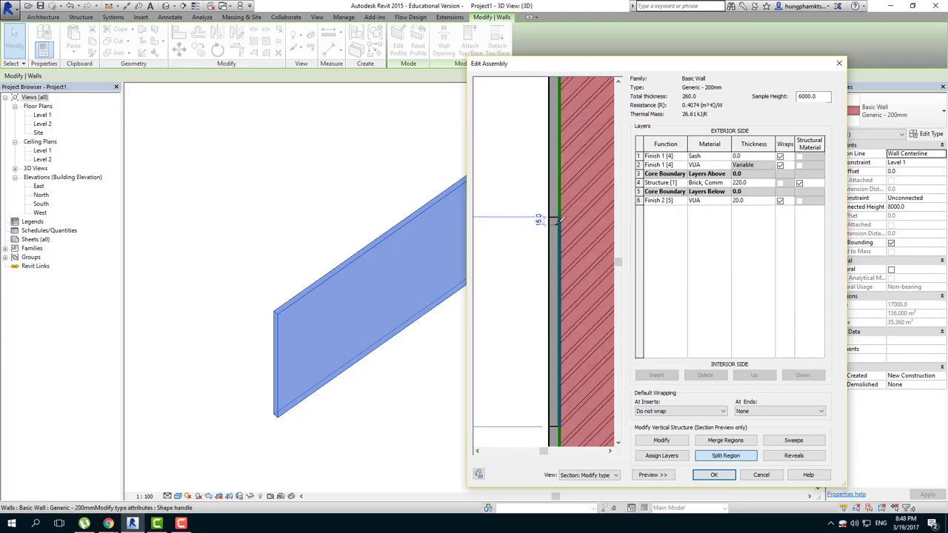
scroll(551, 311, down, 1)
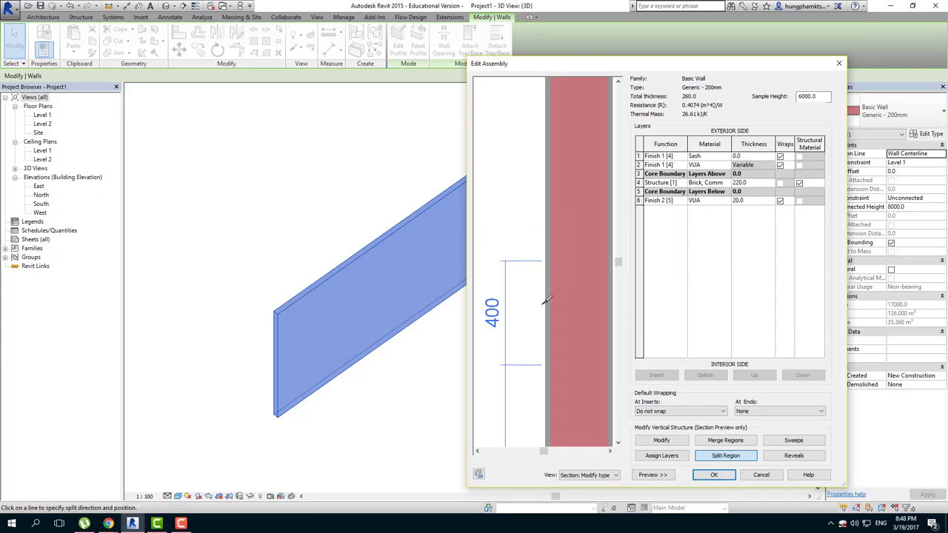
scroll(548, 274, down, 1)
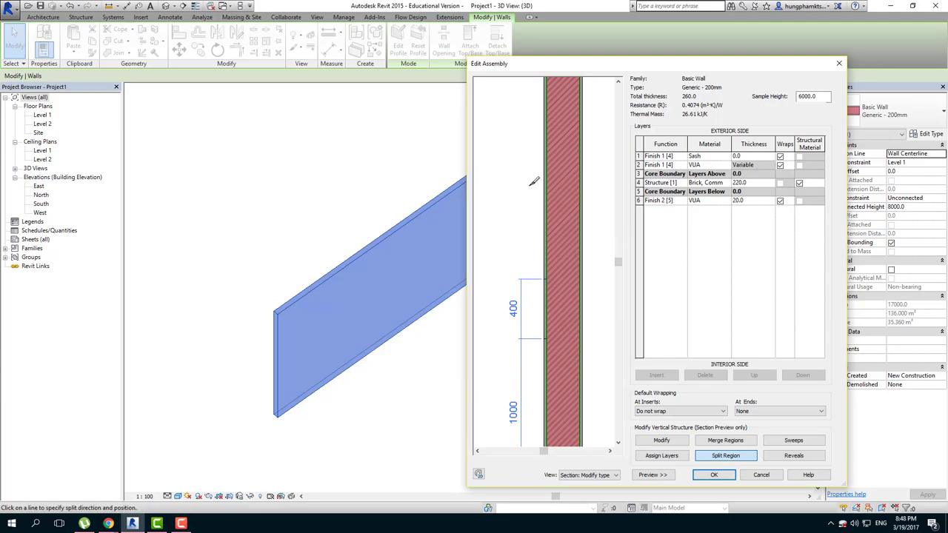
scroll(541, 172, down, 2)
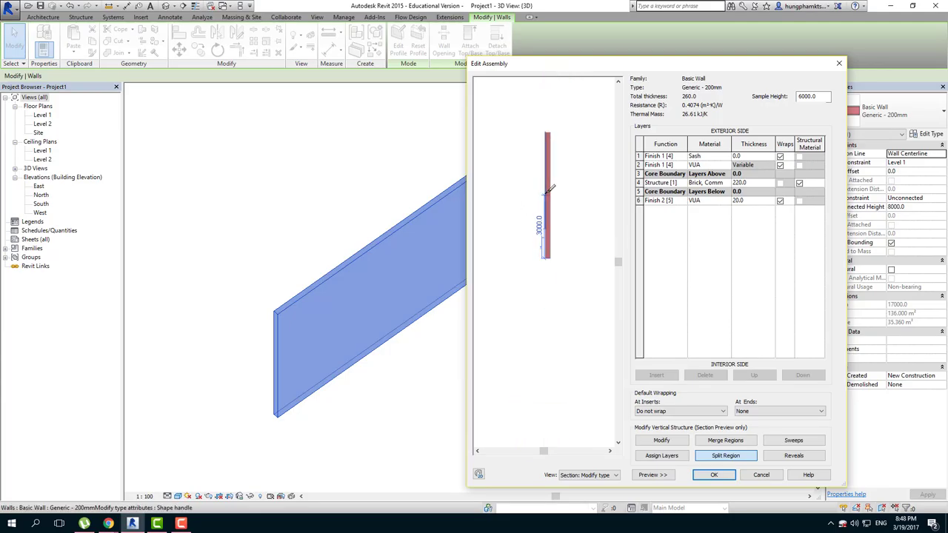
scroll(546, 185, up, 1)
scroll(550, 191, up, 1)
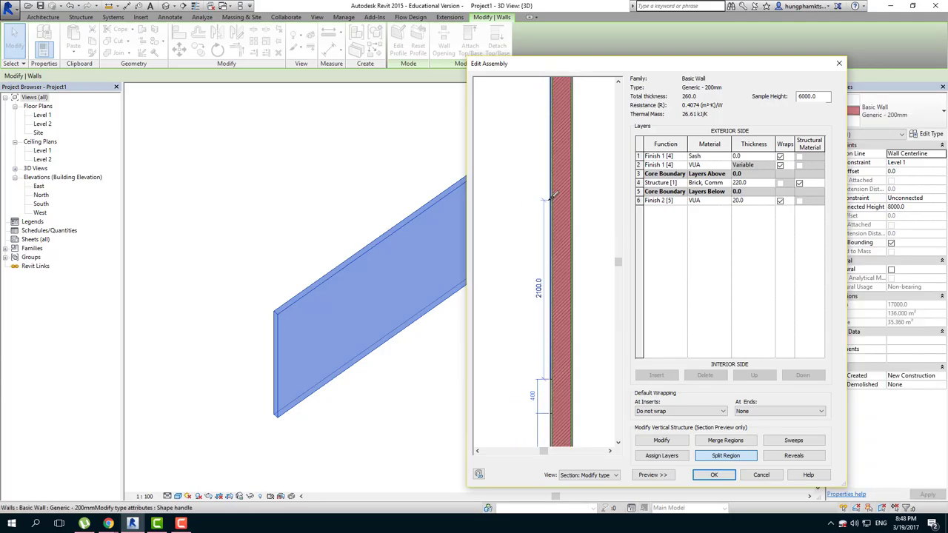
scroll(554, 197, up, 1)
scroll(563, 198, up, 1)
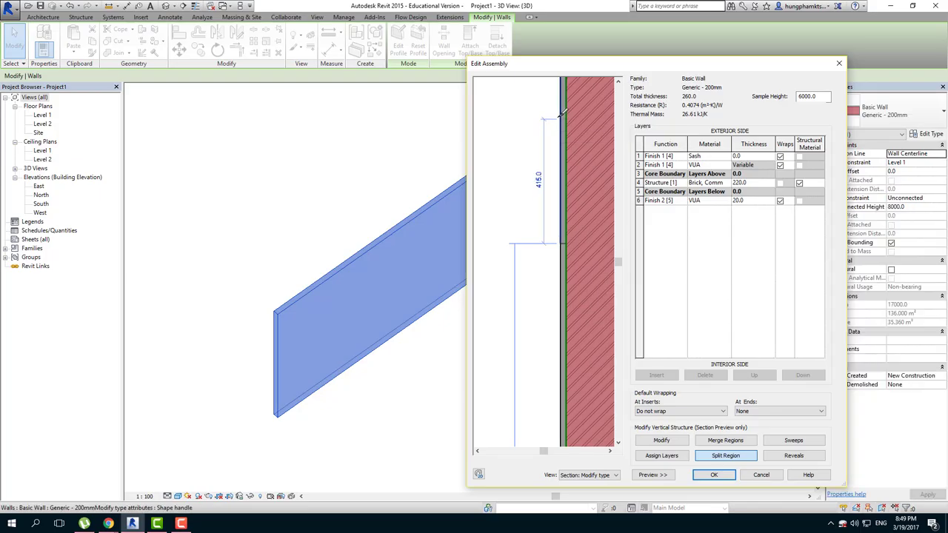
click(565, 121)
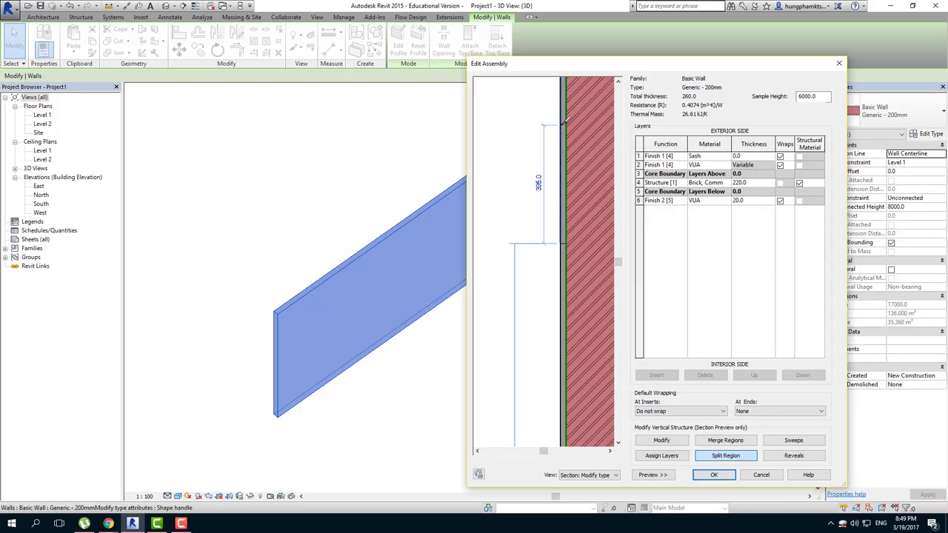
click(673, 442)
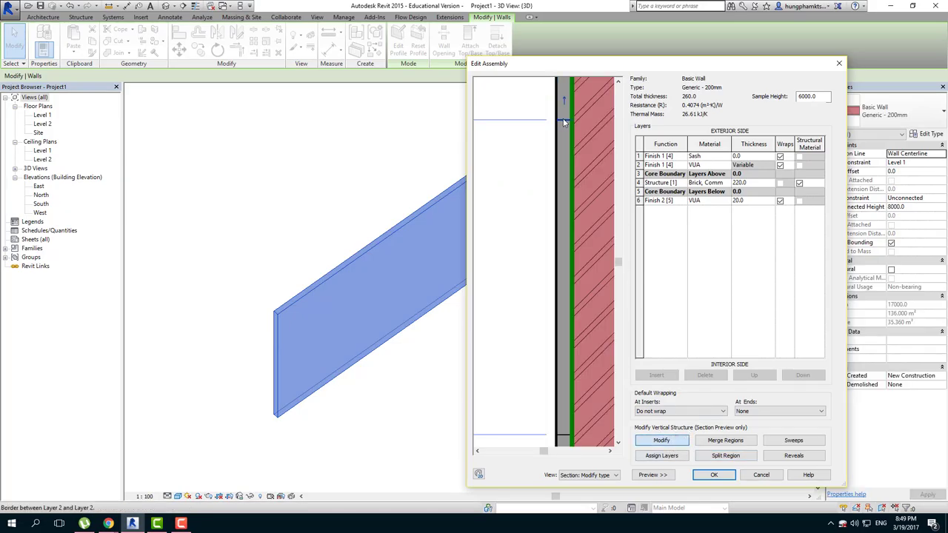
Move the upper split so the top band is 400 mm, leaving 2105 mm between bands
click(563, 122)
click(493, 209)
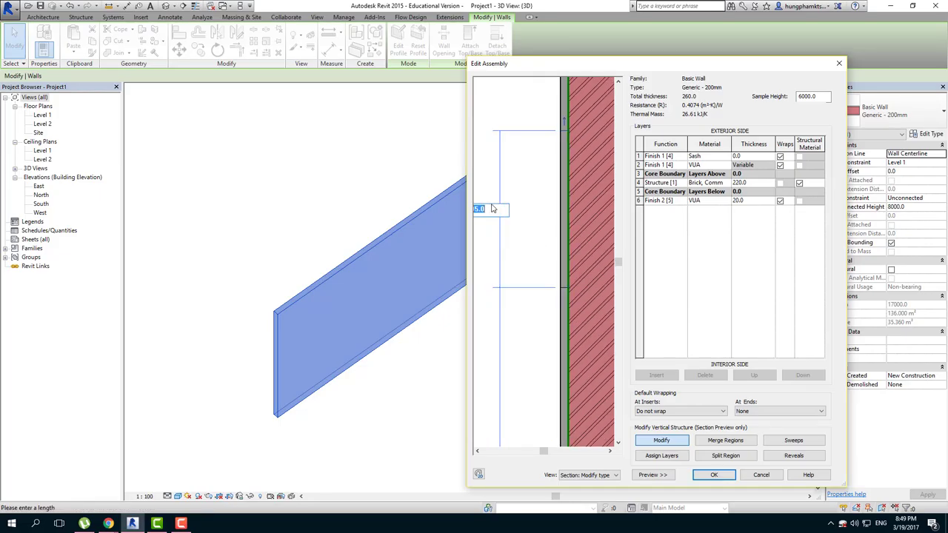
text(0)
key(Return)
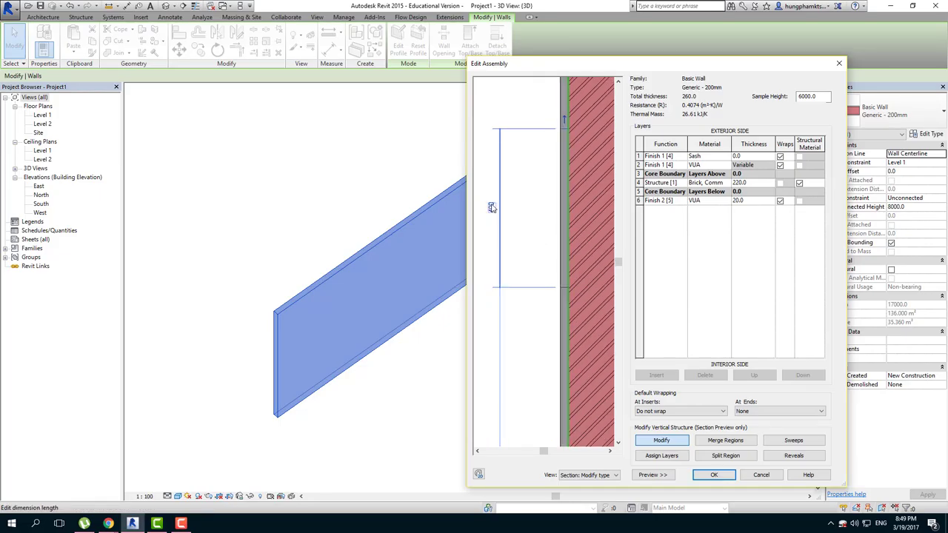
scroll(518, 207, down, 2)
scroll(539, 206, down, 1)
scroll(539, 206, down, 2)
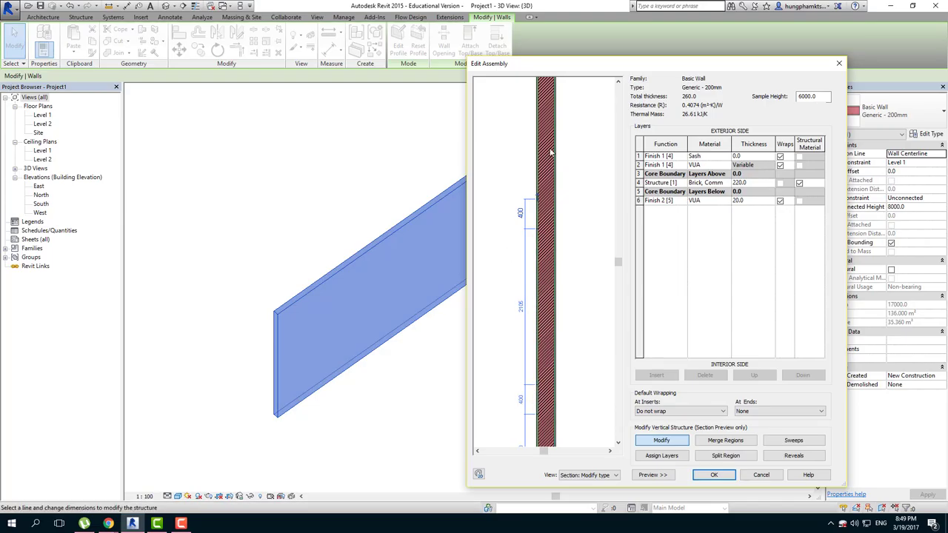
Assign the Sash Finish 1 layer to the upper 400 mm band region
click(661, 457)
scroll(543, 353, up, 1)
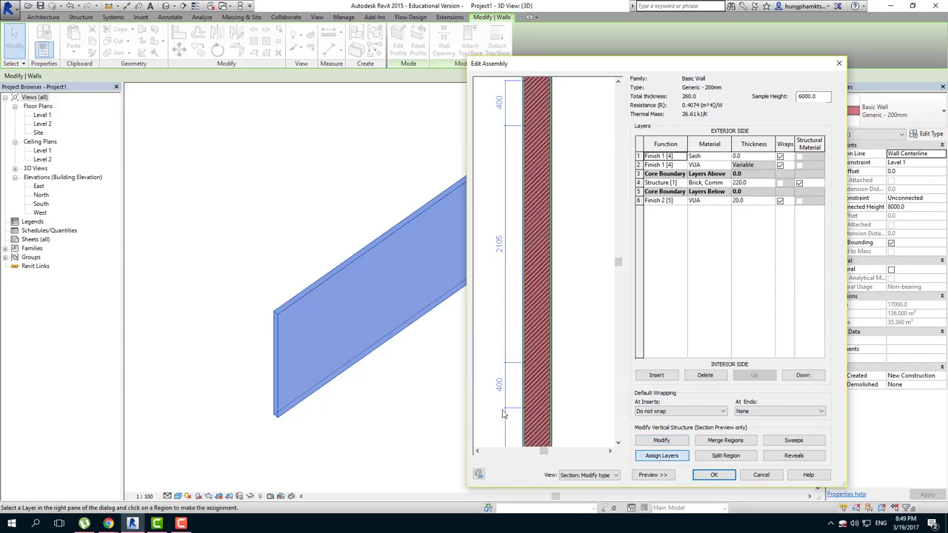
scroll(543, 353, up, 3)
click(547, 342)
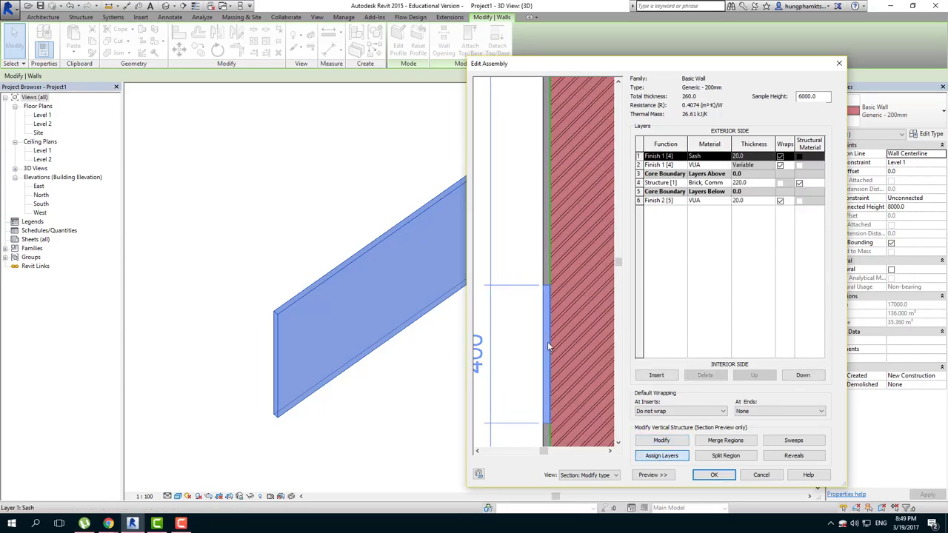
scroll(550, 370, down, 1)
scroll(546, 365, down, 2)
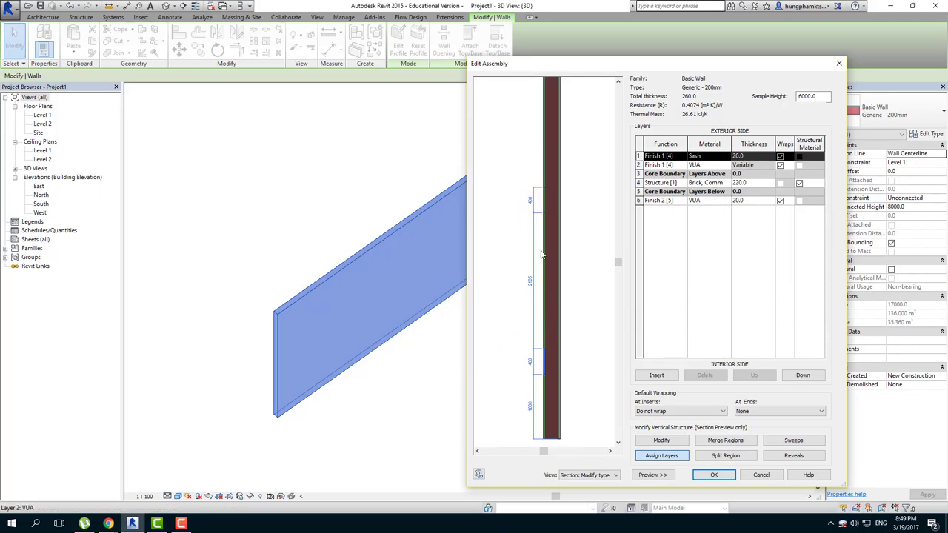
scroll(544, 190, up, 1)
scroll(542, 210, up, 1)
click(543, 213)
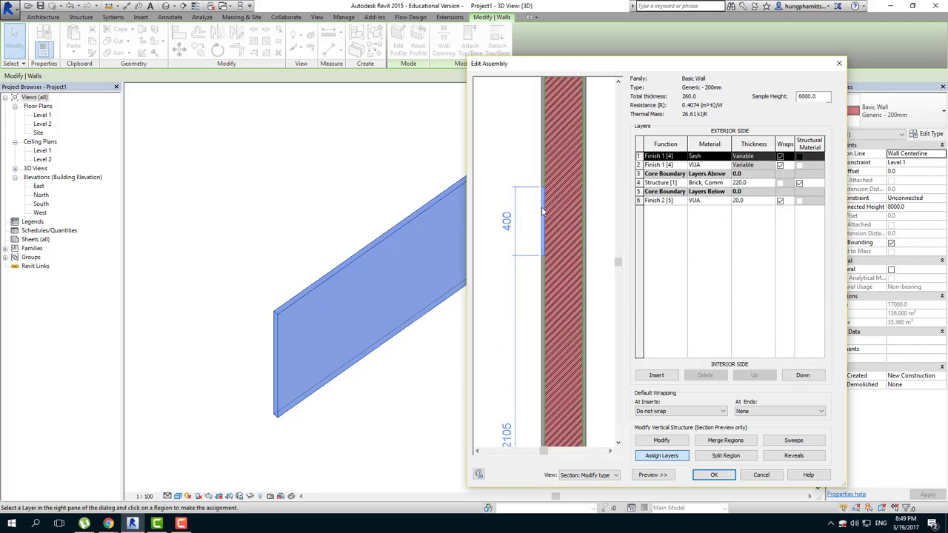
scroll(567, 268, down, 1)
scroll(568, 268, down, 1)
scroll(585, 289, down, 1)
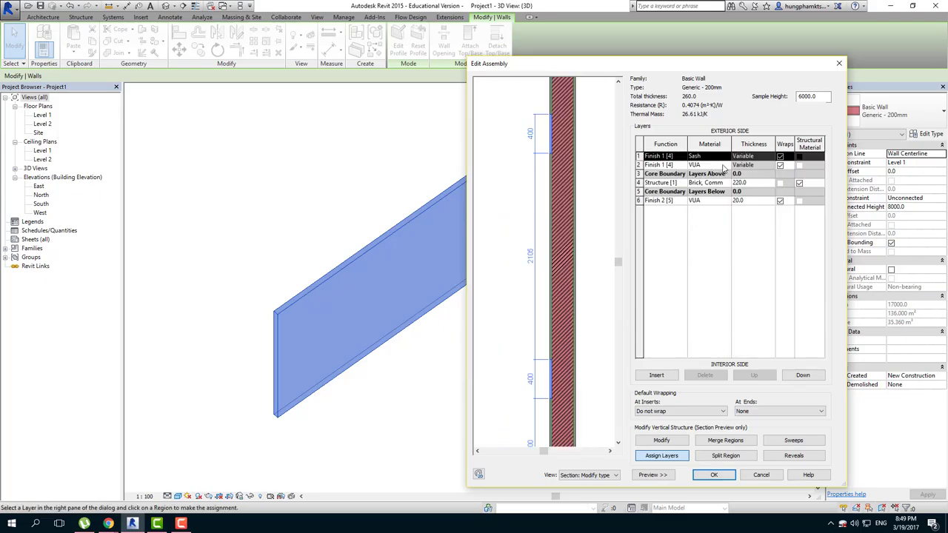
Confirm Sash as the finish material and close both dialogs with OK
click(696, 157)
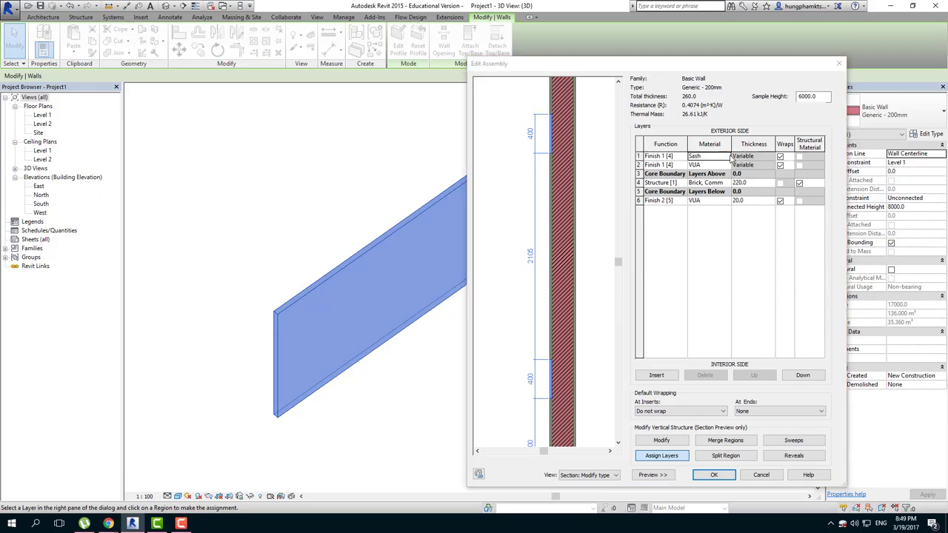
click(696, 158)
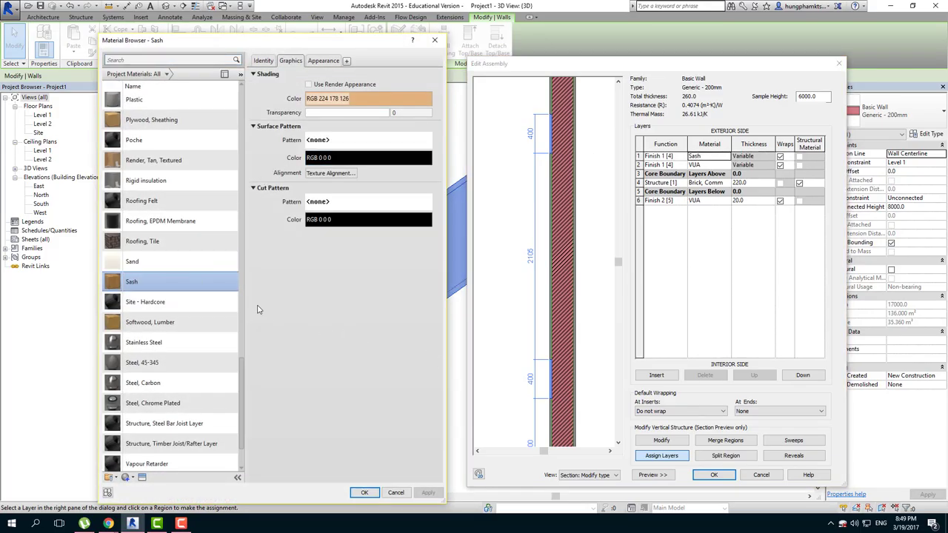
double_click(178, 281)
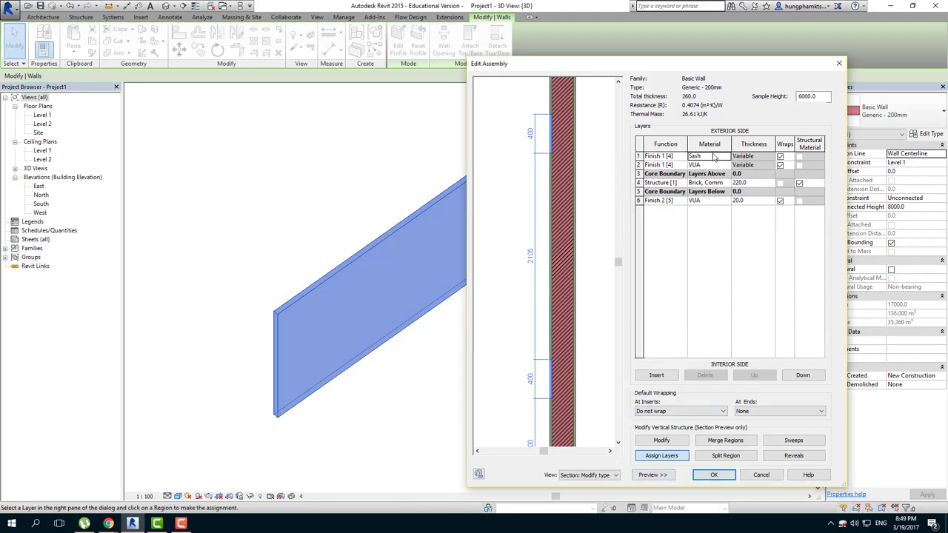
click(715, 475)
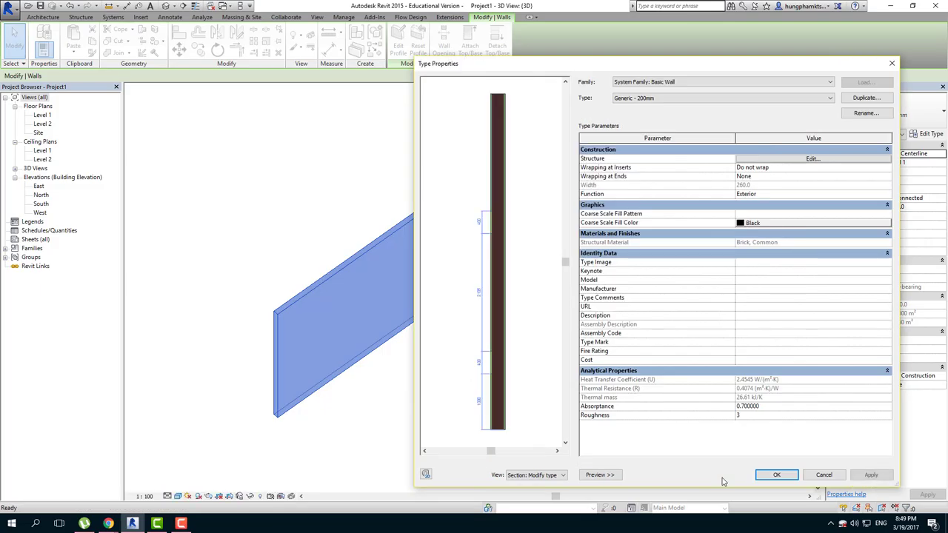
click(775, 475)
click(604, 385)
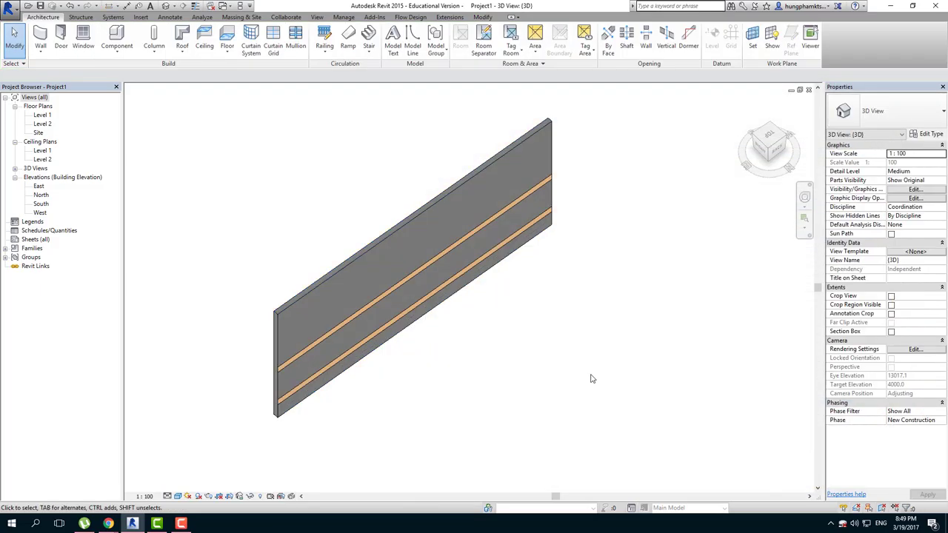
shift+middle_drag(497, 327, 411, 284)
scroll(371, 337, up, 5)
mouse_move(371, 337)
shift+middle_down()
mouse_move(386, 339)
mouse_move(507, 256)
shift+middle_up()
scroll(385, 340, down, 3)
scroll(388, 341, down, 2)
scroll(388, 340, up, 3)
scroll(507, 255, down, 1)
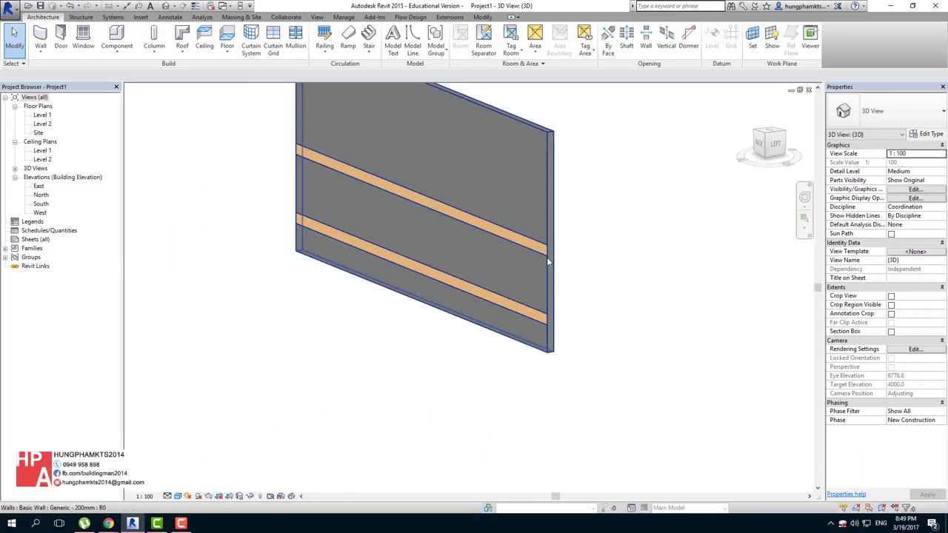
click(547, 257)
scroll(609, 356, down, 2)
shift+middle_drag(610, 355, 583, 294)
scroll(583, 294, up, 2)
scroll(583, 294, up, 2)
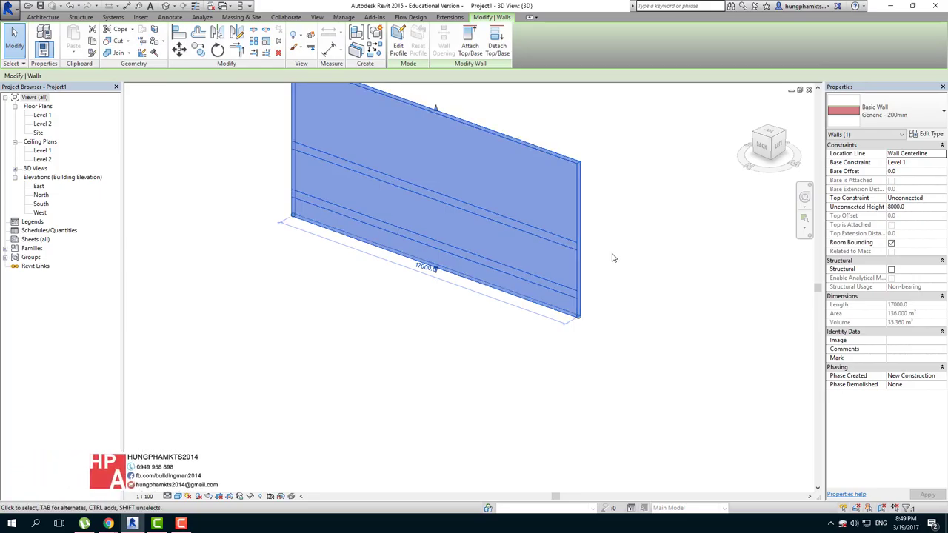
key(Escape)
scroll(530, 202, up, 2)
scroll(531, 202, down, 2)
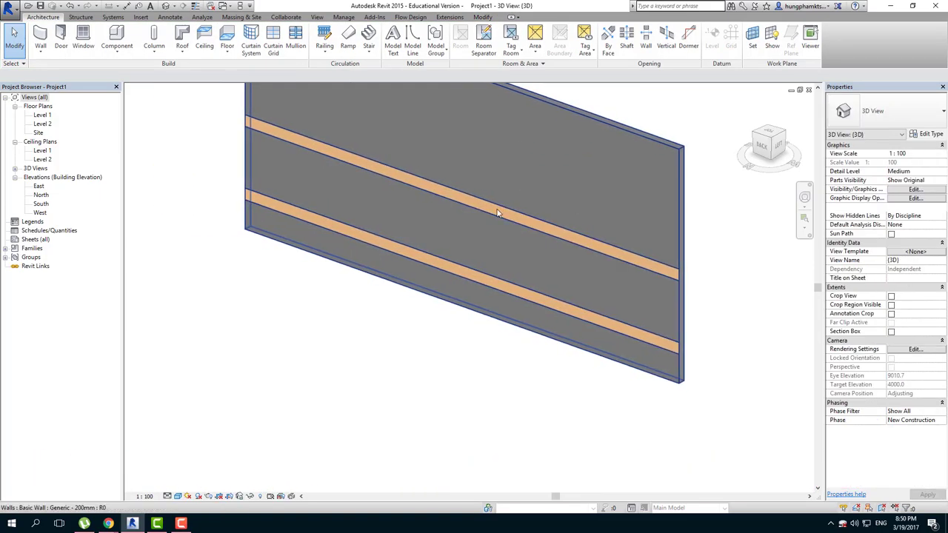
scroll(474, 254, down, 1)
mouse_move(474, 254)
shift+middle_down()
mouse_move(536, 267)
mouse_move(497, 279)
mouse_move(546, 292)
mouse_move(439, 268)
shift+middle_up()
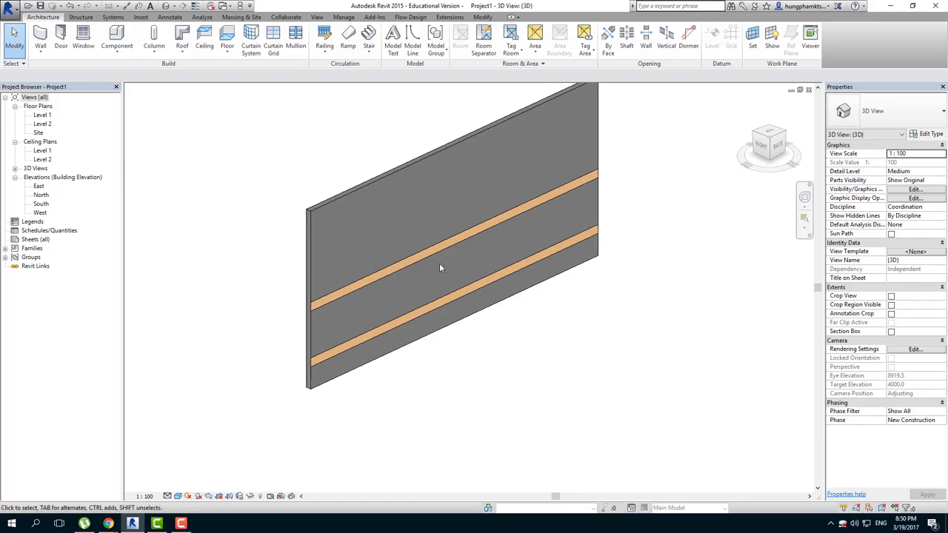
click(332, 208)
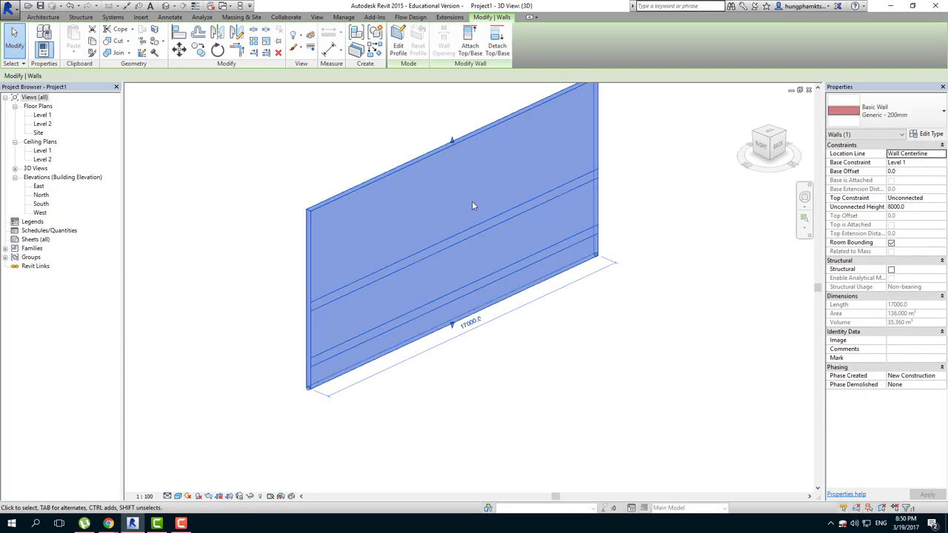
Draw two chained walls of the banded type meeting at a corner using WA
key(w)
key(a)
click(515, 392)
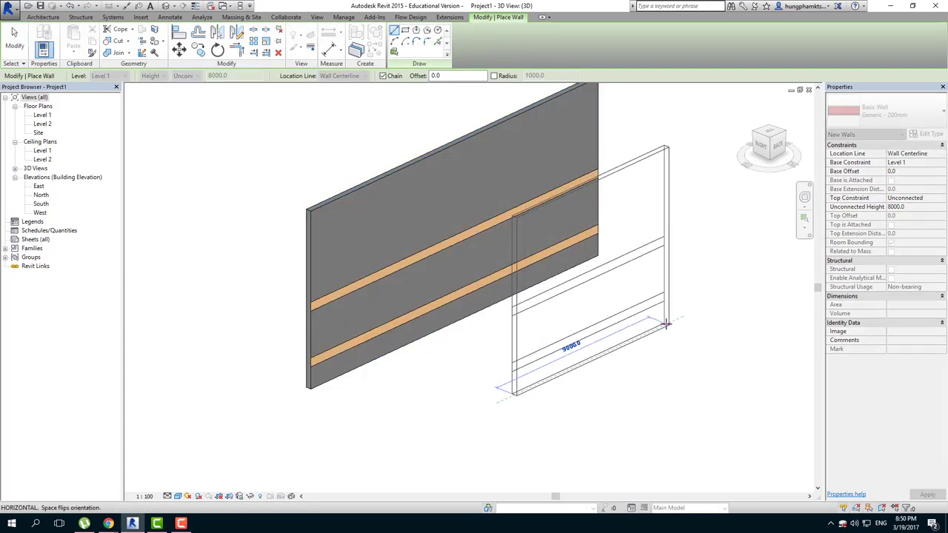
click(666, 324)
scroll(661, 311, down, 2)
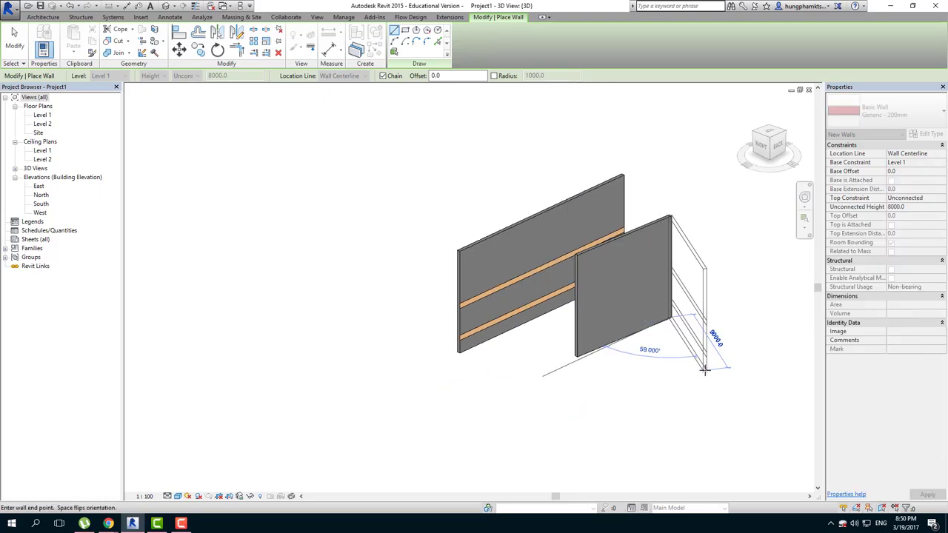
click(704, 370)
key(Escape)
key(Escape)
scroll(730, 371, down, 2)
scroll(511, 379, down, 1)
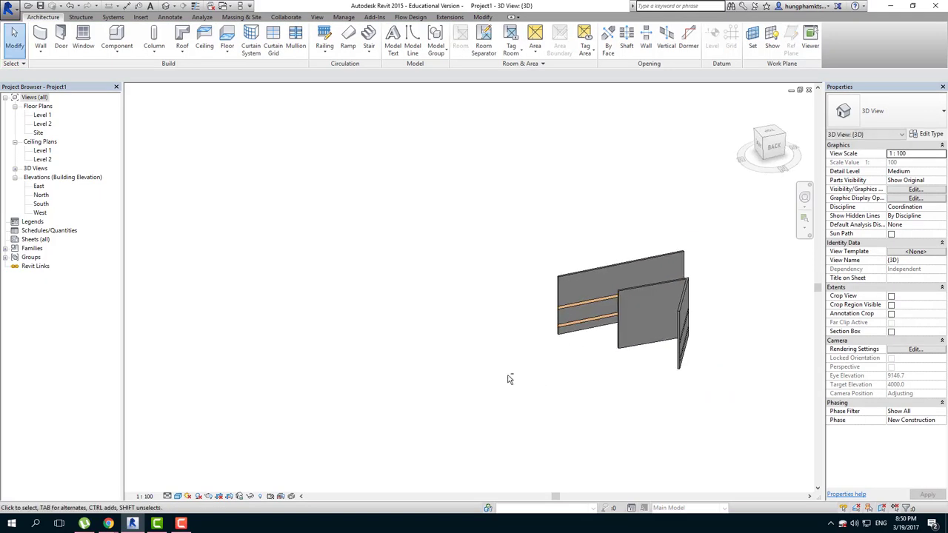
Orbit the 3D view to inspect the new L-shaped walls from several angles
shift+middle_drag(511, 379, 571, 360)
click(571, 360)
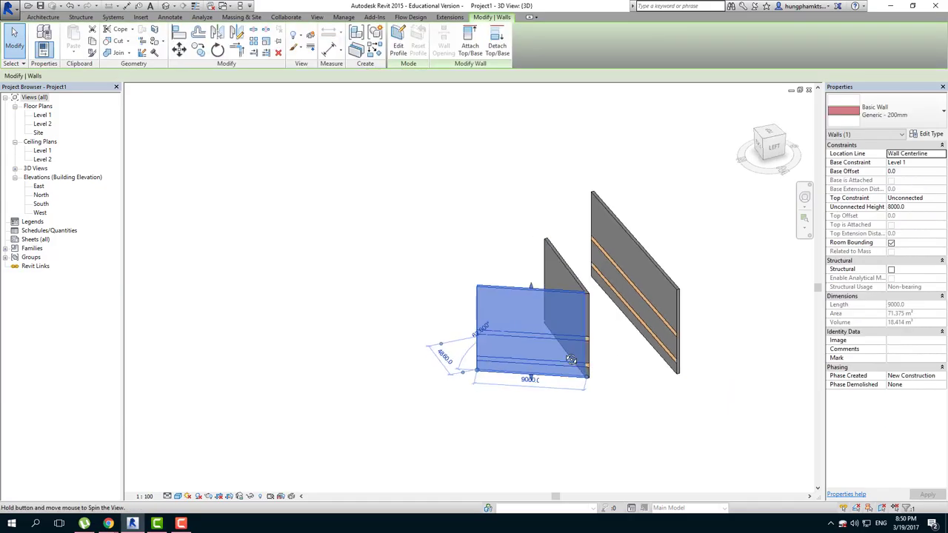
key(Escape)
mouse_move(571, 360)
shift+middle_down()
mouse_move(509, 359)
mouse_move(616, 354)
mouse_move(565, 326)
shift+middle_up()
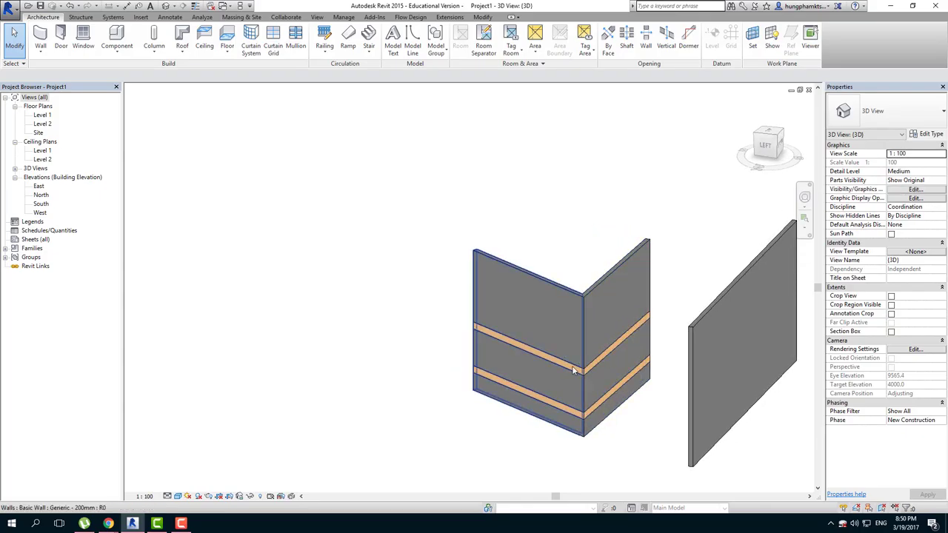
shift+middle_drag(585, 348, 612, 369)
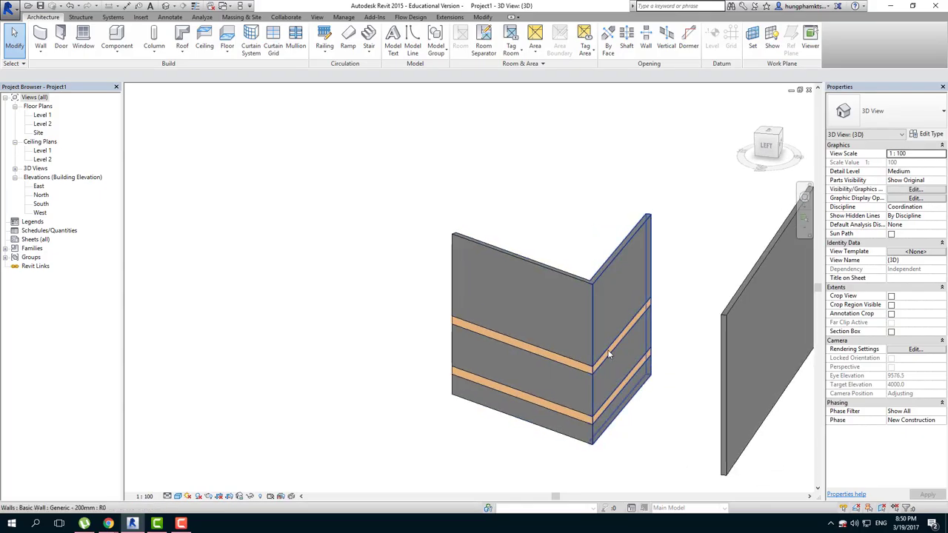
mouse_move(609, 354)
shift+middle_down()
mouse_move(610, 396)
mouse_move(741, 333)
mouse_move(715, 358)
mouse_move(540, 296)
mouse_move(669, 395)
mouse_move(692, 364)
mouse_move(709, 413)
shift+middle_up()
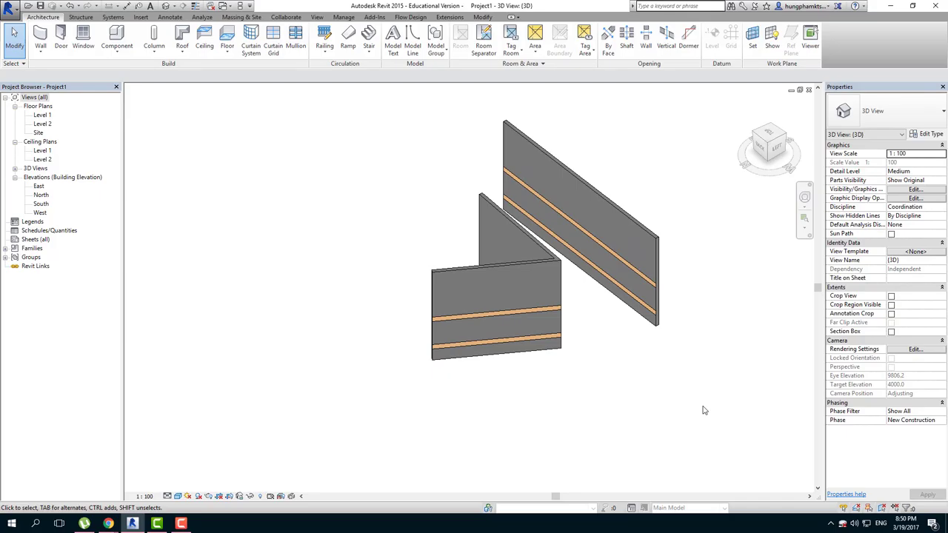
mouse_move(704, 409)
shift+middle_down()
mouse_move(614, 395)
mouse_move(659, 385)
mouse_move(676, 398)
shift+middle_up()
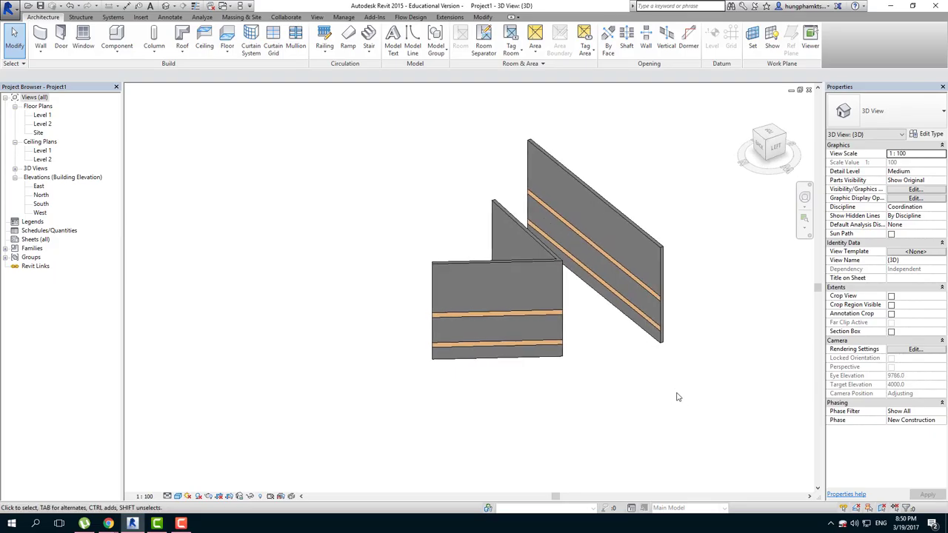